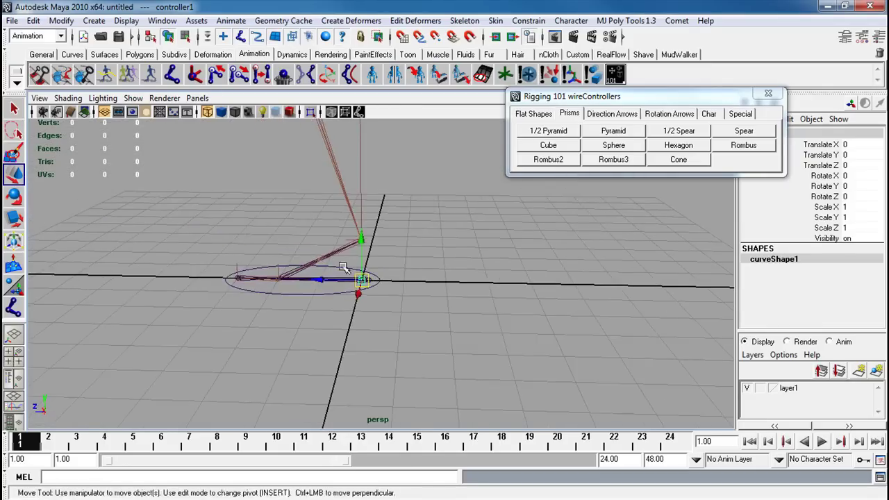
- Group the first controller curve and name the group thigh_CON_null
key(ctrl+g)
drag(692, 101, 570, 84)
click(775, 132)
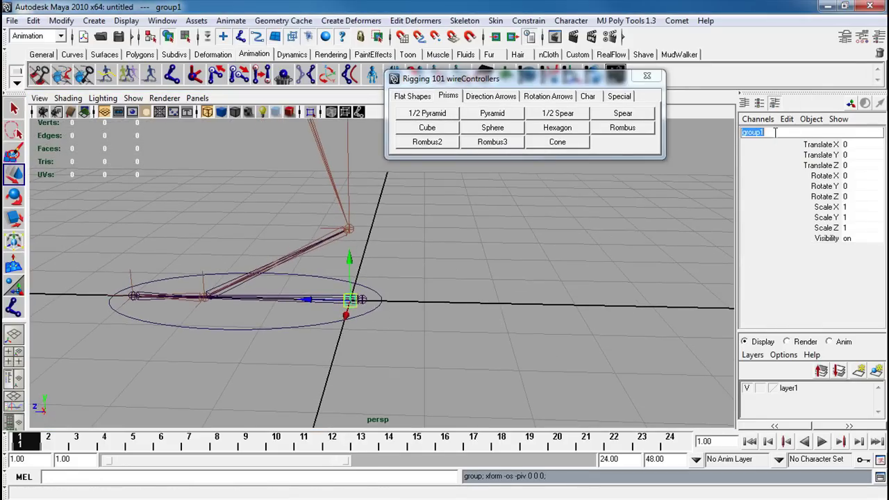
text(thigh_CON_null)
key(Return)
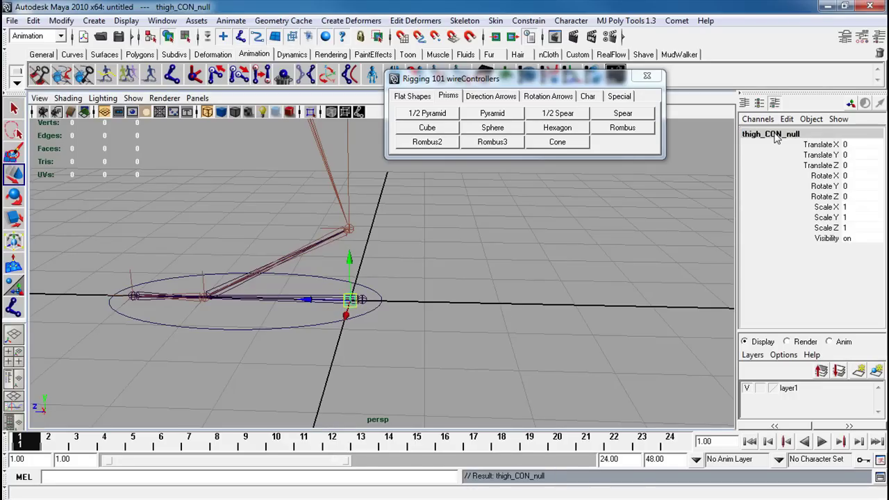
- Move thigh_CON_null to the middle of the thigh bone in the side view, at about Y 74.8 and Z 5.9
drag(350, 259, 350, 170)
alt+middle_drag(349, 170, 349, 243)
alt+right_drag(349, 243, 310, 189)
key(space)
drag(308, 189, 357, 189)
alt+right_drag(478, 311, 321, 249)
alt+middle_drag(322, 249, 319, 266)
alt+right_drag(319, 266, 384, 341)
drag(361, 353, 349, 263)
alt+right_drag(337, 319, 494, 332)
alt+middle_drag(286, 280, 321, 310)
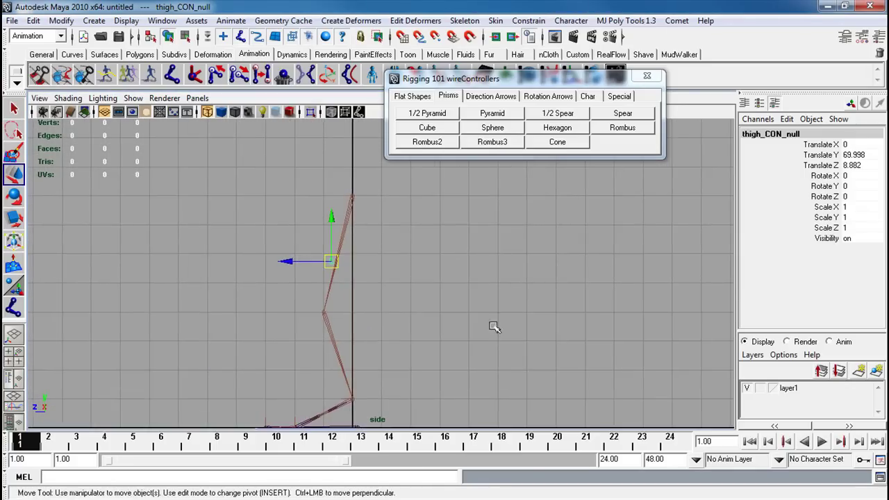
alt+right_drag(322, 310, 528, 340)
alt+middle_drag(367, 310, 319, 306)
drag(313, 303, 322, 285)
- Rotate thigh_CON_null about -13.5° on X to follow the thigh bone, and nudge it to about Y 74.7, Z 5.7
key(e)
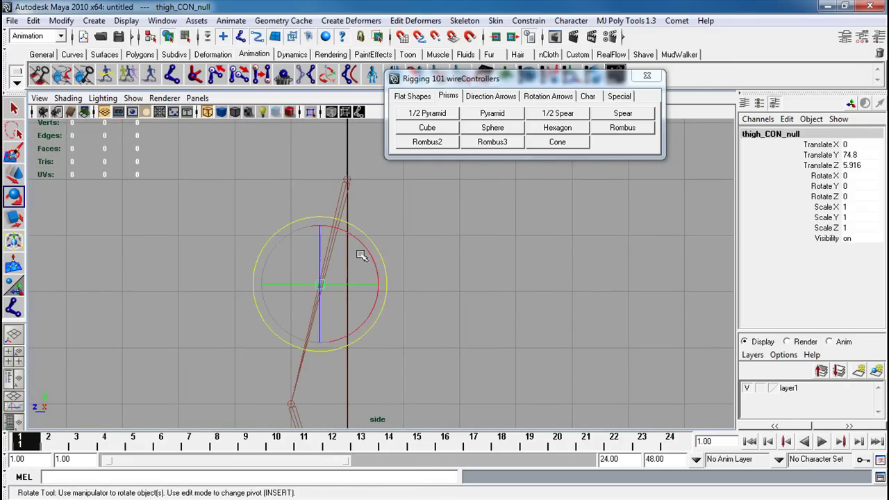
drag(352, 237, 361, 248)
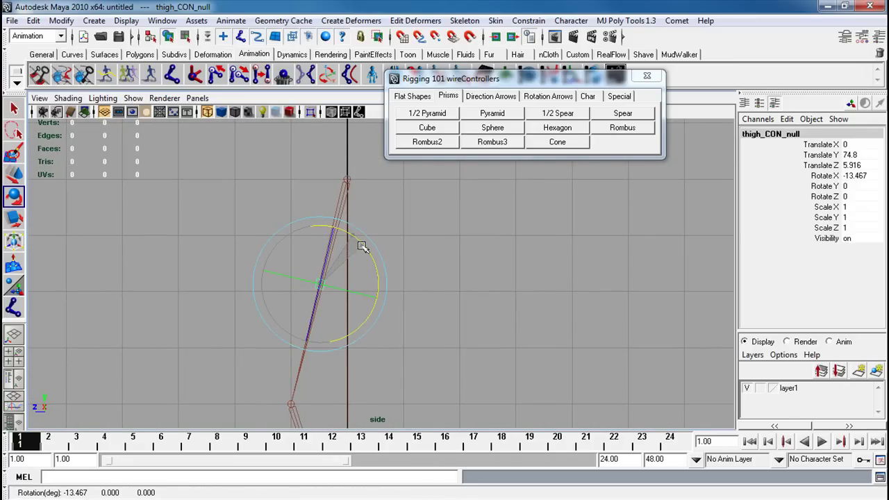
key(w)
drag(305, 281, 304, 280)
- Rename the controller curve inside thigh_CON_null as thigh_CON
key(r)
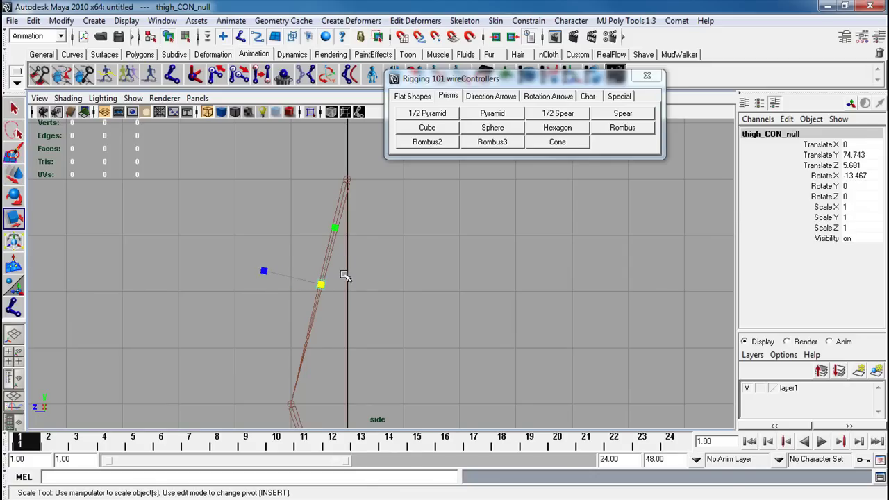
click(326, 287)
click(325, 284)
key(w)
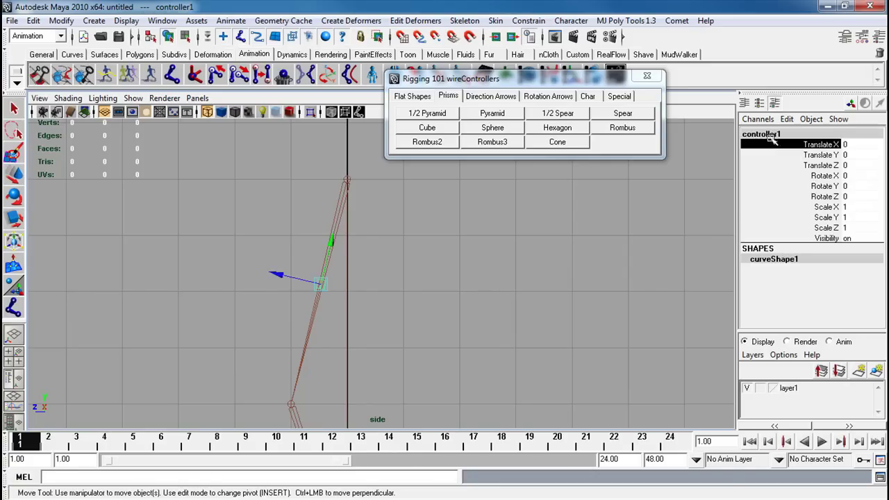
click(764, 134)
text(th)
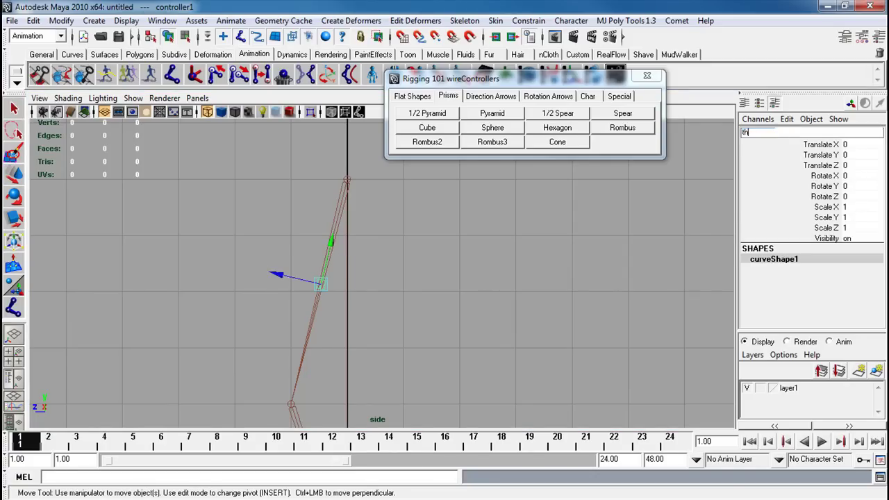
text(igh_CON)
key(Return)
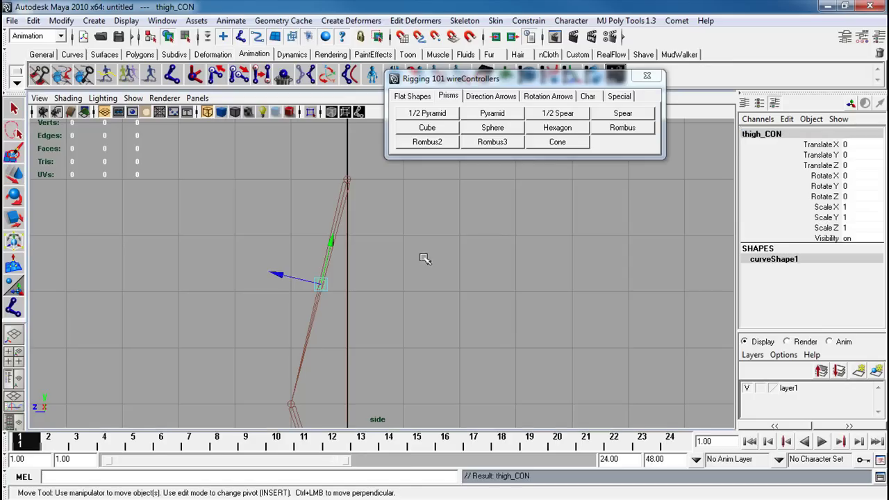
- Scale thigh_CON to about 7.16 × 24.66 × 7.16 and shift it about -0.89 on Y to span the thigh bone
key(r)
drag(320, 284, 377, 272)
drag(335, 229, 357, 138)
drag(333, 227, 334, 245)
key(w)
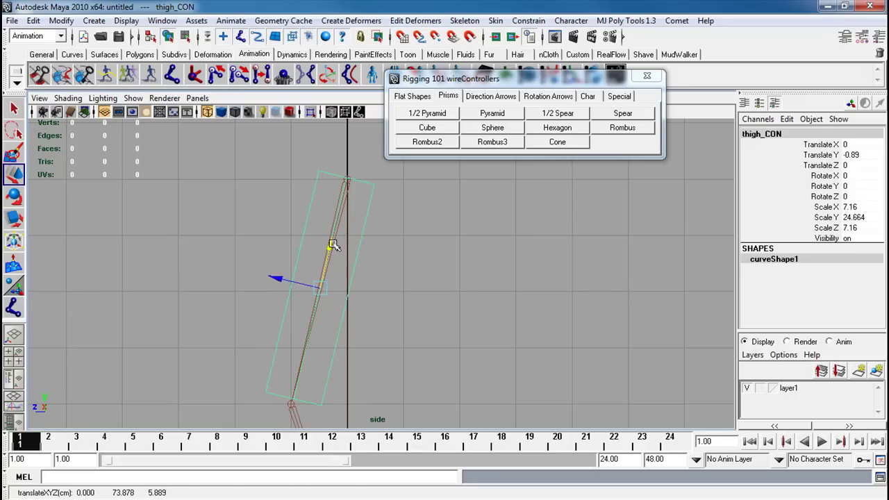
- Move thigh_CON's pivot to the hip joint at the upper end of the thigh bone
key(Insert)
drag(320, 288, 337, 218)
key(Insert)
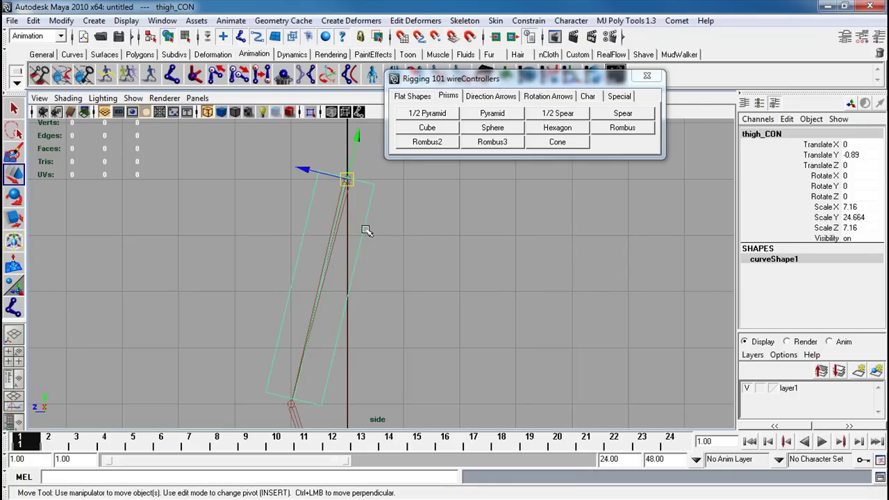
- Adjust the rotation of thigh_CON_null to about -14.3° on X
key(Up)
key(e)
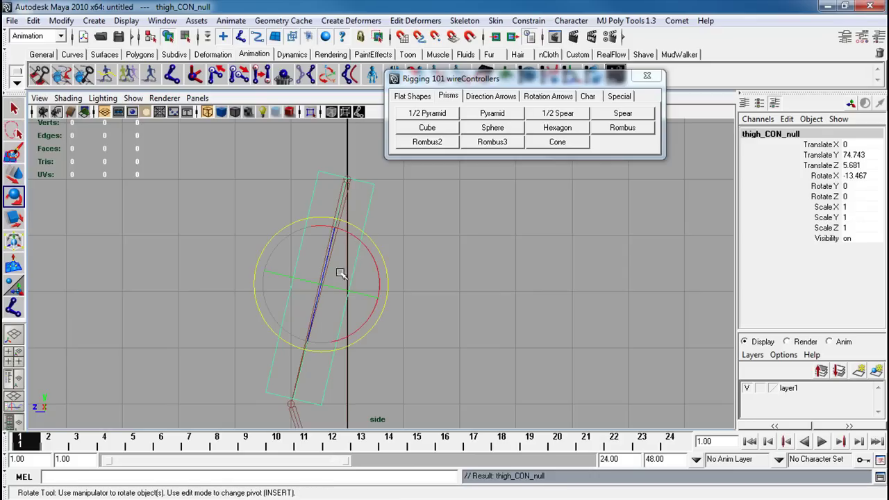
drag(337, 335, 346, 339)
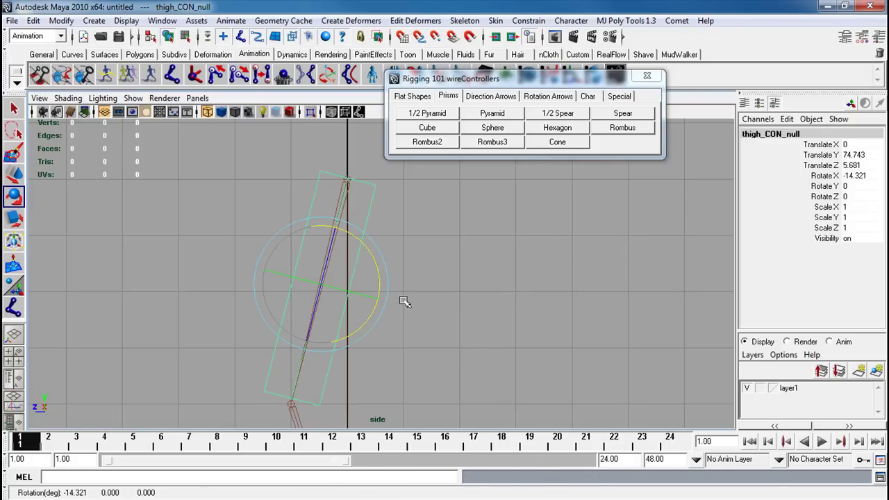
- Reselect thigh_CON and realign its pivot exactly with the hip joint
key(Down)
click(368, 287)
click(358, 275)
key(Insert)
drag(349, 183, 347, 180)
key(Insert)
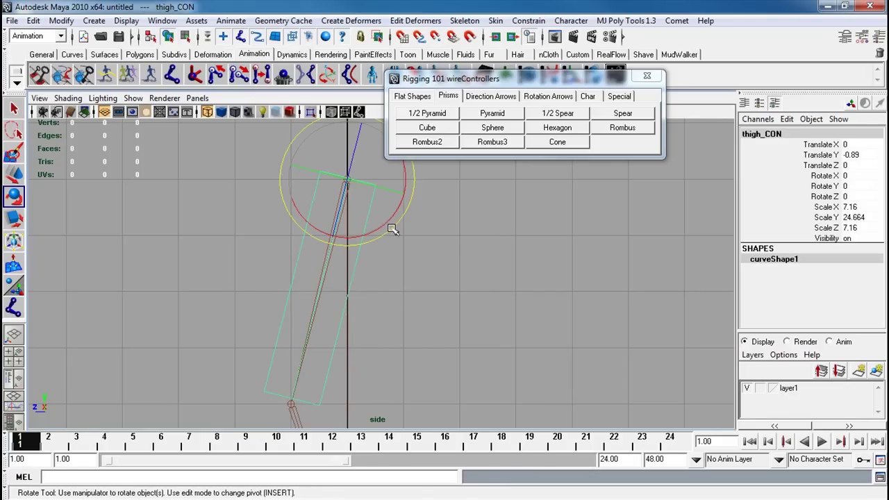
- Freeze the transformations of thigh_CON and check the channel values of its parent null
click(302, 194)
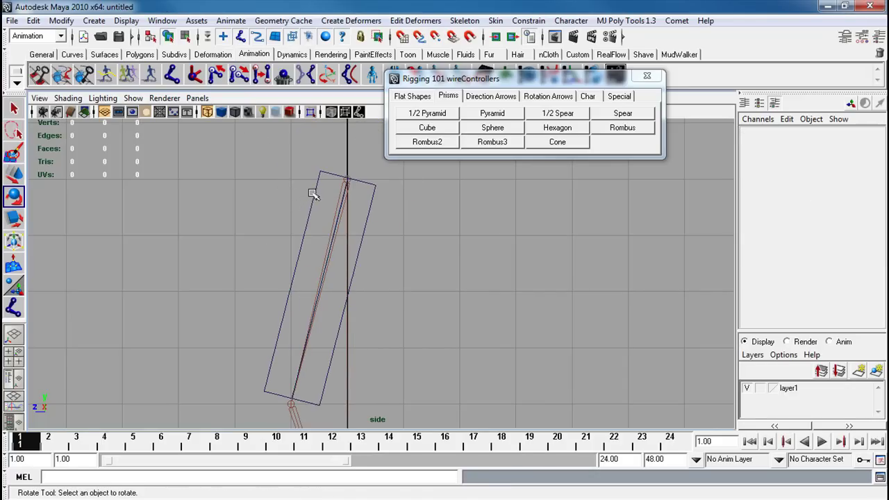
click(313, 196)
click(61, 20)
click(59, 64)
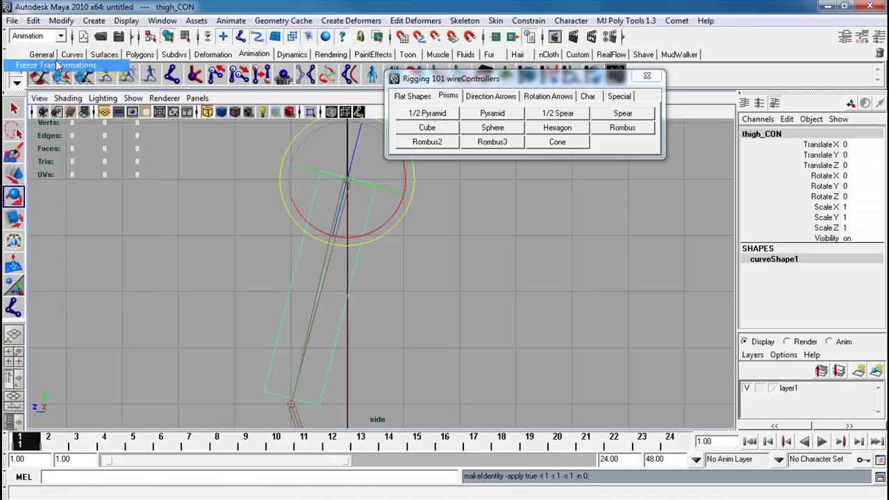
click(219, 236)
click(302, 254)
key(Up)
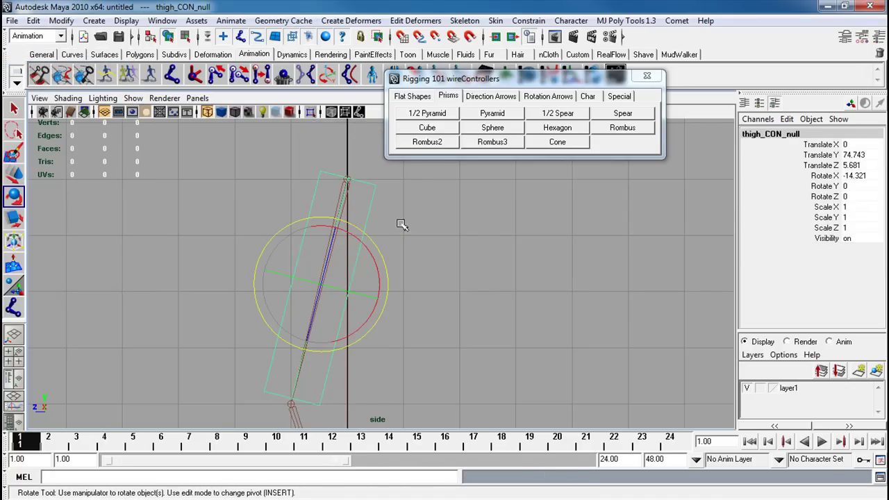
click(400, 222)
click(370, 199)
click(463, 259)
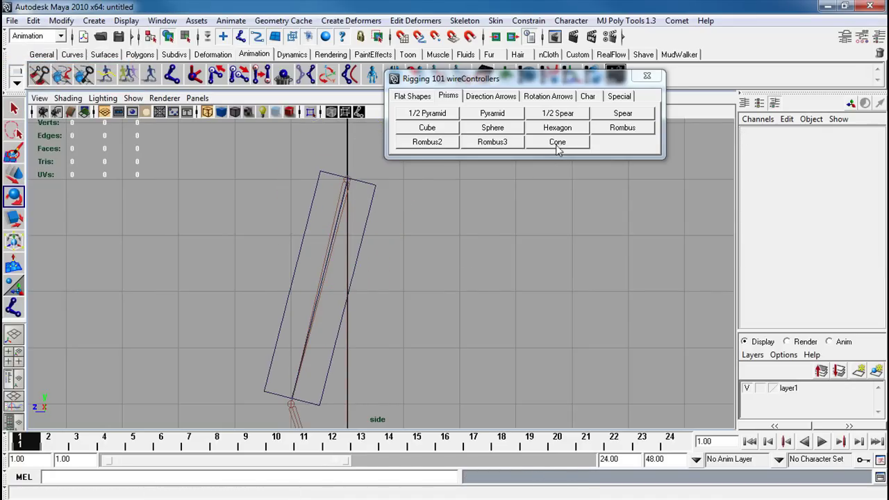
- Create a Hexagon wire controller, group it, and name the group knee_CON_null
click(553, 130)
scroll(230, 271, down, 3)
mouse_move(331, 354)
alt+middle_down()
mouse_move(313, 202)
mouse_move(288, 278)
alt+middle_up()
scroll(287, 278, up, 1)
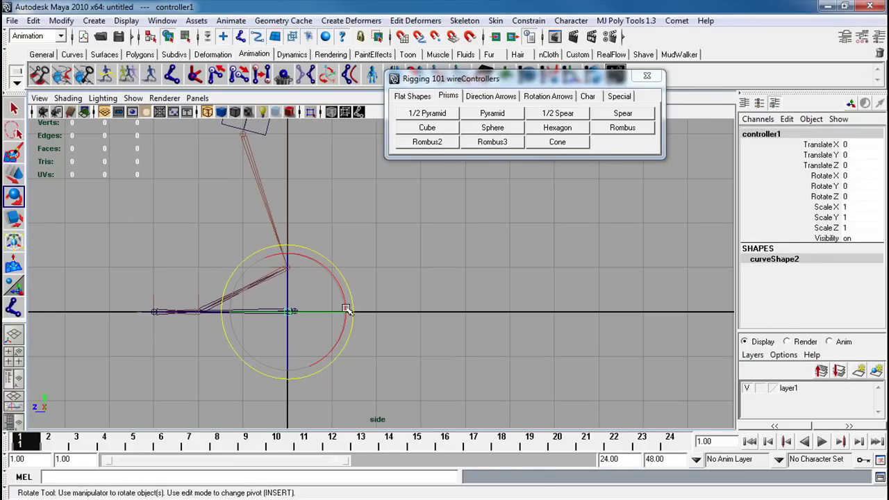
key(ctrl+g)
click(760, 133)
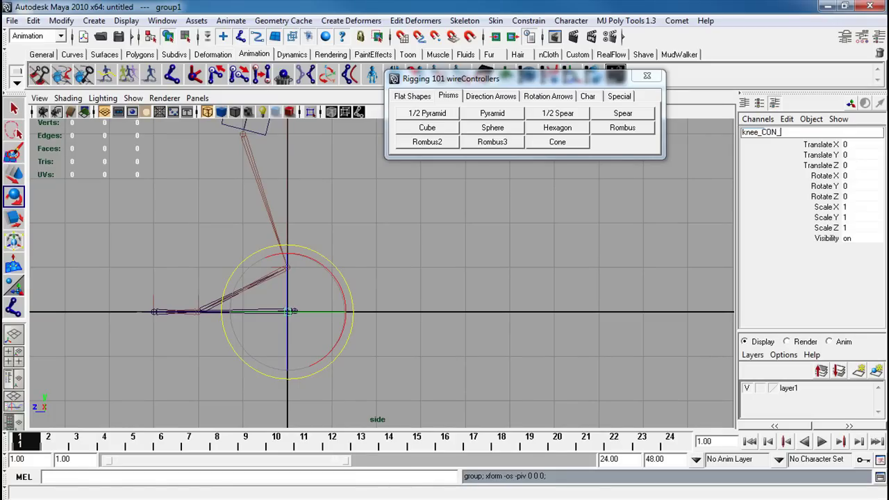
text(knee_CON_null)
key(Return)
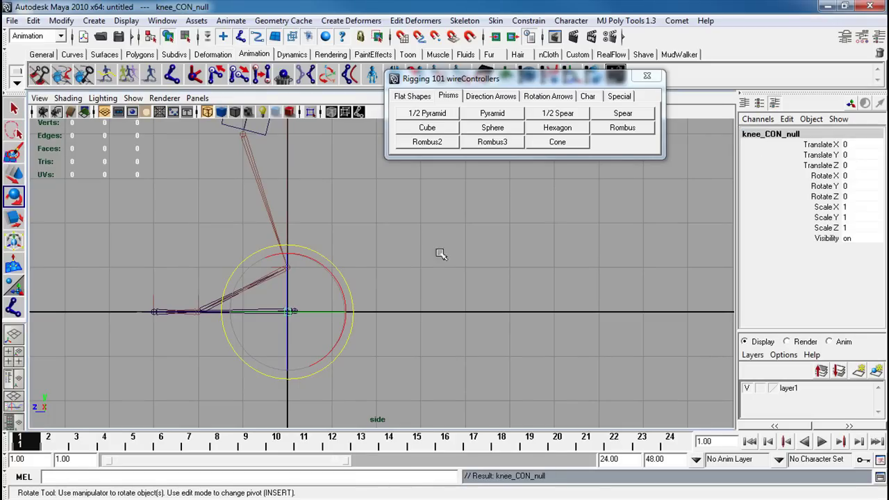
- Place knee_CON_null midway along the shin bone, at about Y 31.2 and Z 6.3, and rotate it to about 18.6° on X
drag(296, 254, 268, 151)
key(w)
alt+right_drag(259, 160, 322, 199)
alt+middle_drag(321, 199, 338, 266)
alt+right_drag(337, 266, 431, 278)
drag(232, 242, 193, 243)
key(e)
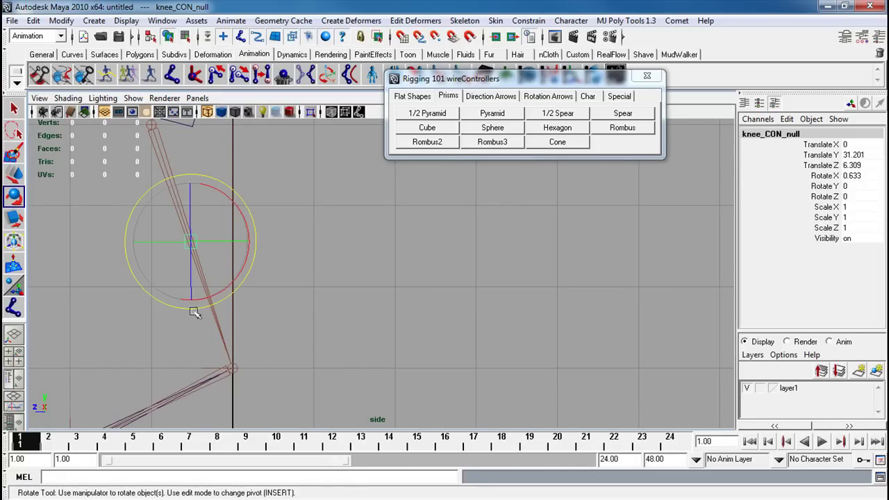
drag(215, 297, 228, 284)
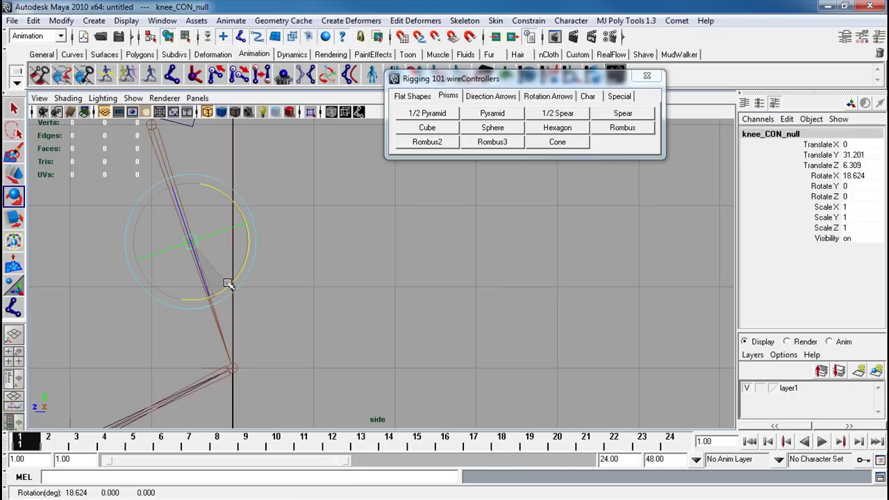
- Rename the controller curve inside knee_CON_null as knee_CON
click(307, 275)
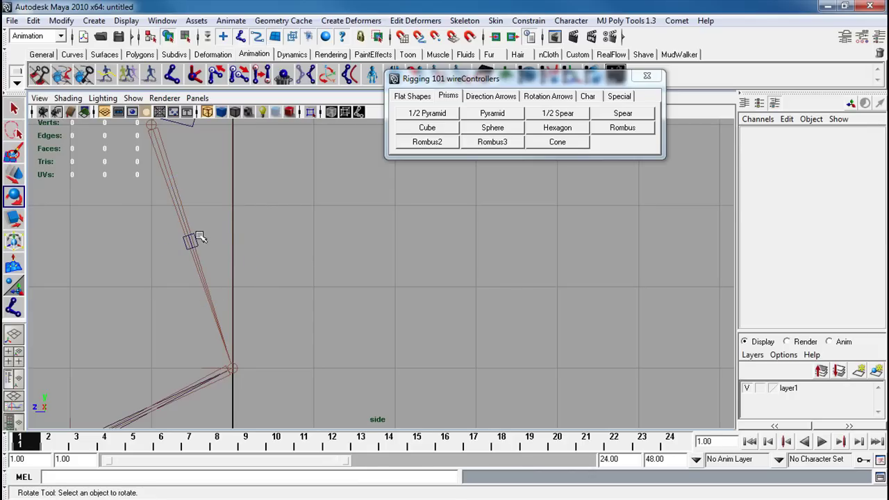
click(196, 235)
double_click(778, 136)
text(knee_CON)
key(Return)
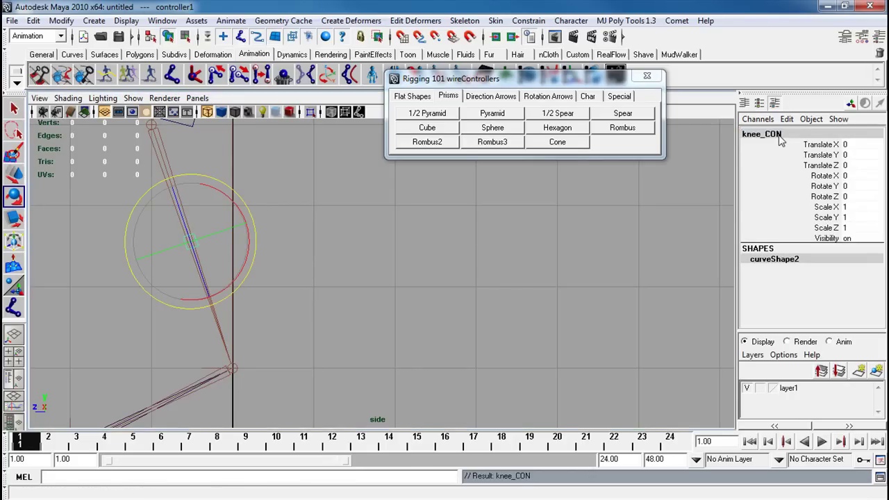
- Scale knee_CON to about 4.41 × 19.01 × 4.41 so it spans the shin bone
key(r)
drag(194, 239, 83, 56)
drag(170, 183, 171, 176)
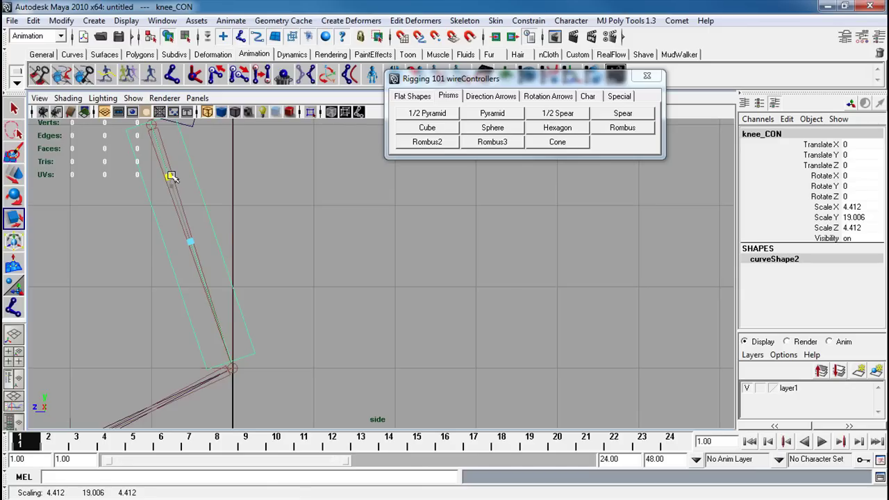
- Move knee_CON's pivot to the knee joint and freeze its transformations
alt+middle_drag(237, 237, 252, 257)
key(Insert)
drag(208, 259, 167, 144)
key(Insert)
click(62, 21)
click(66, 66)
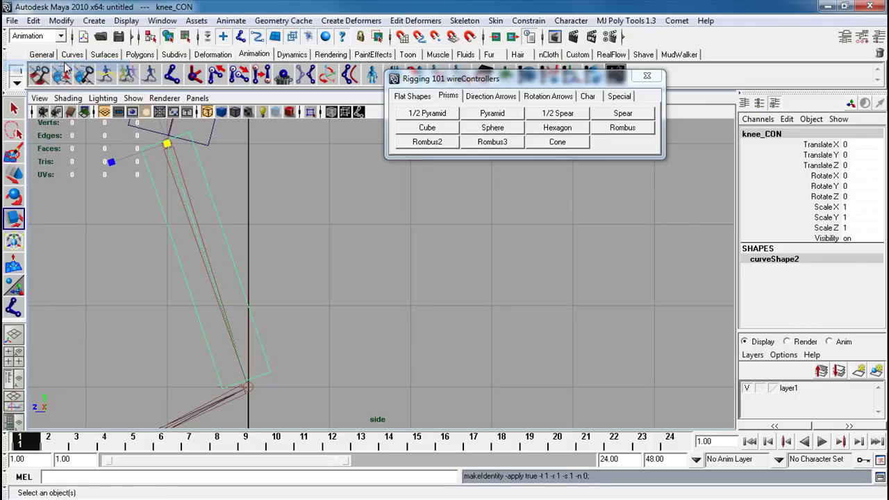
key(e)
click(256, 248)
- Create a Cube wire controller for the foot bone and group it
alt+right_drag(256, 248, 180, 268)
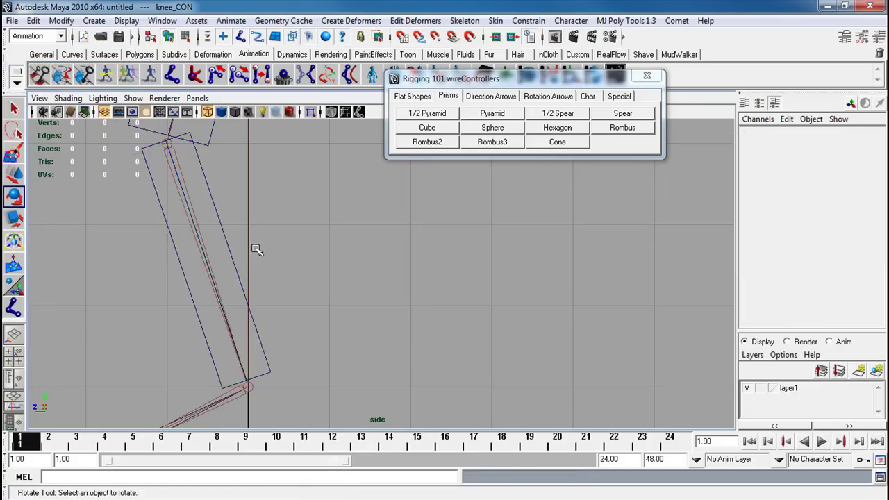
alt+right_drag(291, 267, 197, 251)
alt+right_drag(359, 277, 219, 237)
alt+middle_drag(260, 234, 238, 276)
alt+middle_drag(355, 299, 400, 201)
alt+right_drag(368, 299, 472, 326)
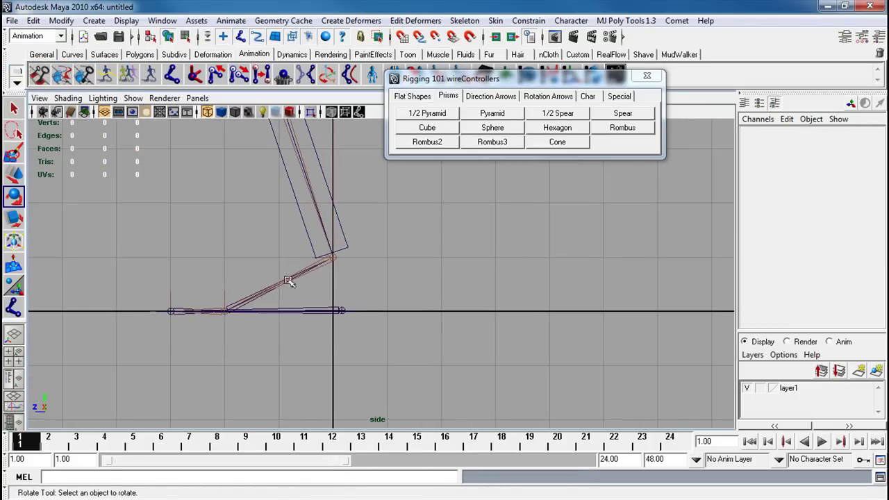
click(428, 129)
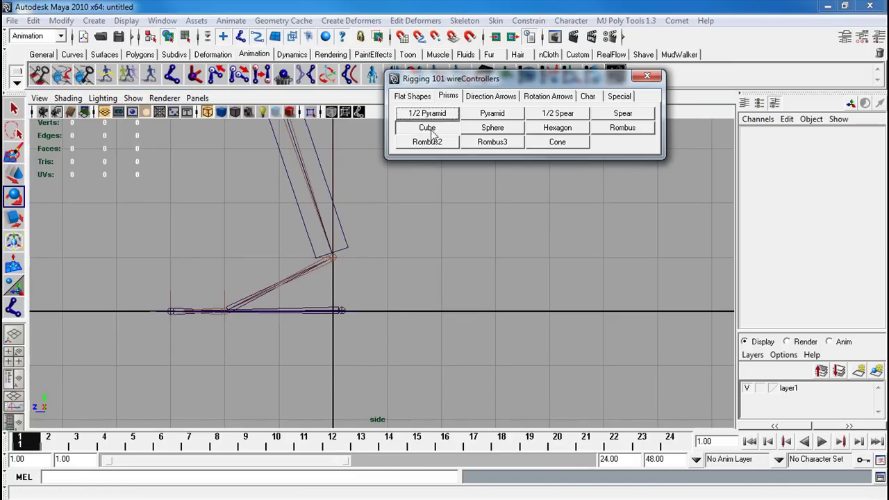
click(337, 313)
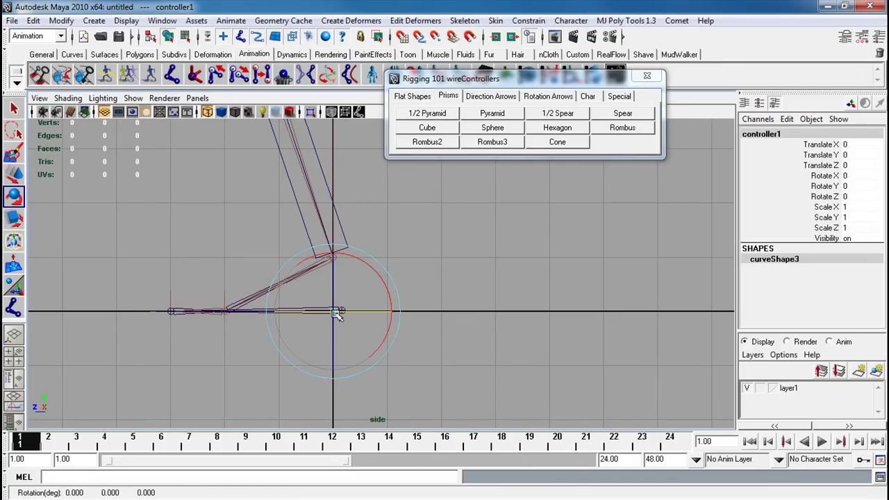
key(ctrl+g)
- Scale the new group uniformly to about 8.96 and move it onto the foot bone, at about Y 6.0 and Z 10.9
key(r)
drag(335, 311, 283, 296)
key(w)
scroll(283, 295, up, 5)
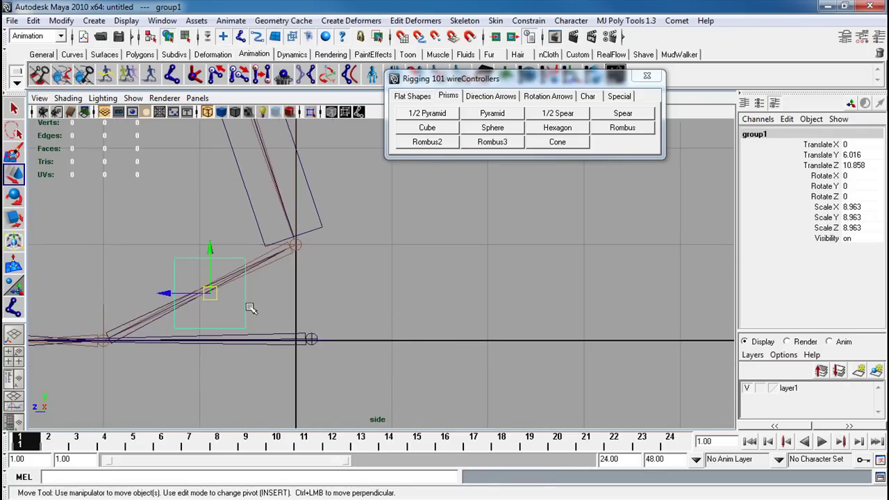
alt+middle_drag(217, 313, 350, 309)
scroll(350, 310, up, 2)
- Rotate the group to about -63.2° on X along the foot bone and nudge it to about Y 6.7, Z 11.1
key(e)
drag(361, 236, 414, 283)
key(w)
drag(345, 289, 341, 276)
key(e)
drag(388, 248, 388, 247)
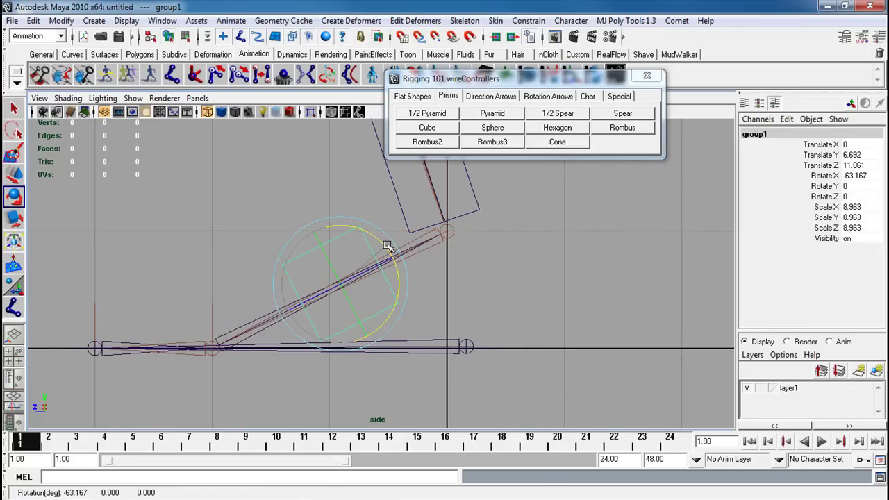
- Select the cube controller inside the group and stretch its Y scale to about 2.84 along the foot bone
click(407, 291)
click(389, 285)
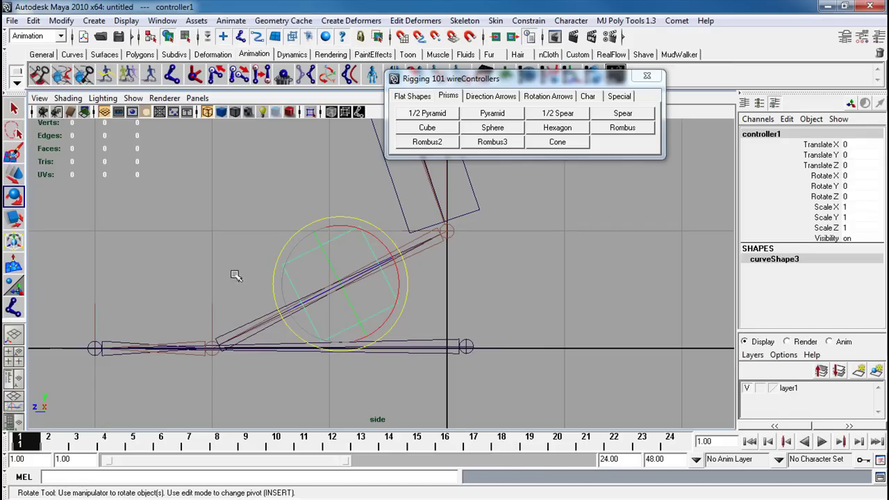
key(r)
drag(391, 256, 501, 233)
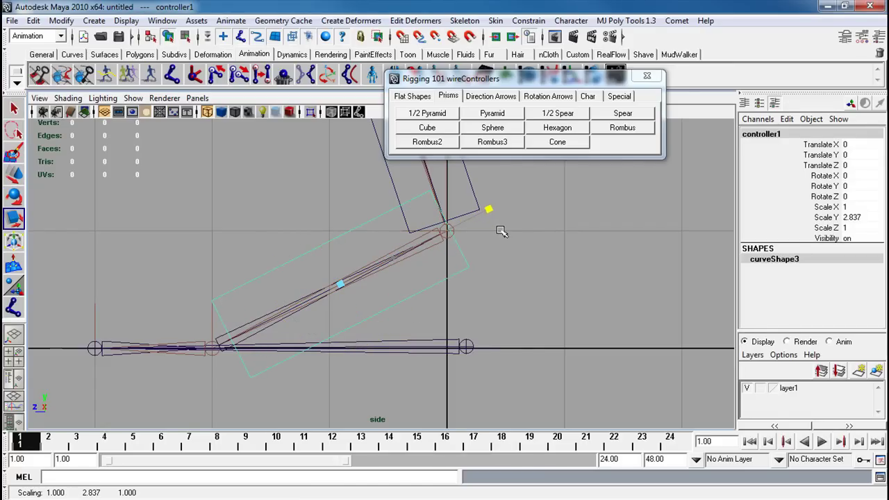
- Nudge the foot controller to about -0.09 on Y and stretch its Y scale to about 2.91 to cover the foot bone
key(w)
mouse_move(387, 264)
mouse_down()
mouse_move(371, 266)
mouse_move(389, 264)
mouse_up()
key(r)
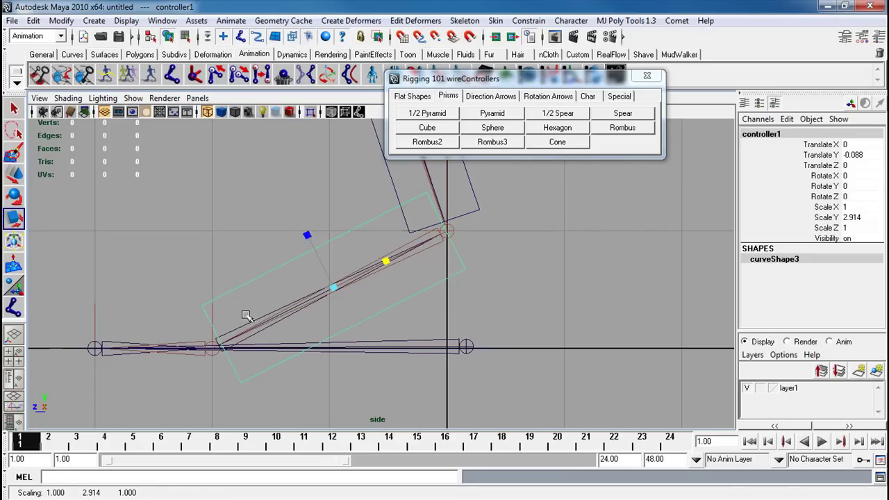
- Reshape the foot controller's control points, pulling the rear corner down to the heel and the front corners into line above the ball joint
key(F8)
mouse_move(492, 296)
mouse_down()
mouse_move(439, 255)
mouse_move(479, 323)
mouse_move(477, 342)
mouse_up()
key(w)
drag(271, 401, 216, 350)
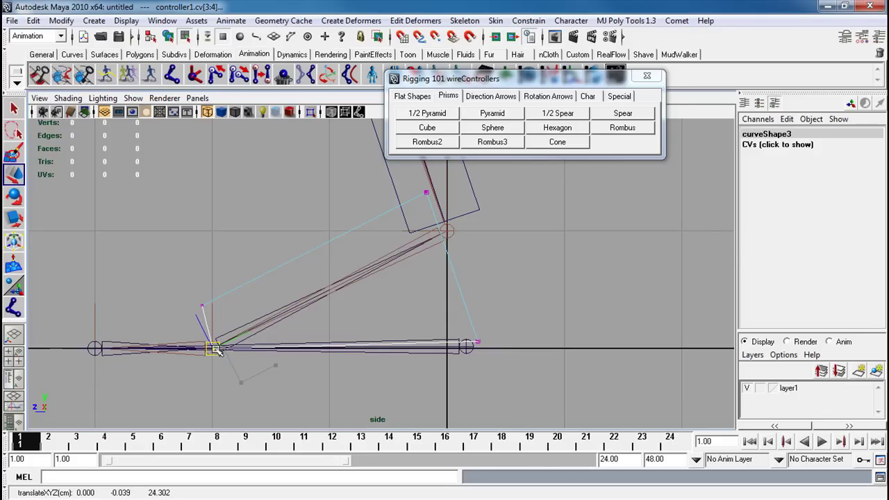
click(202, 306)
drag(202, 306, 216, 273)
shift+drag(199, 332, 238, 353)
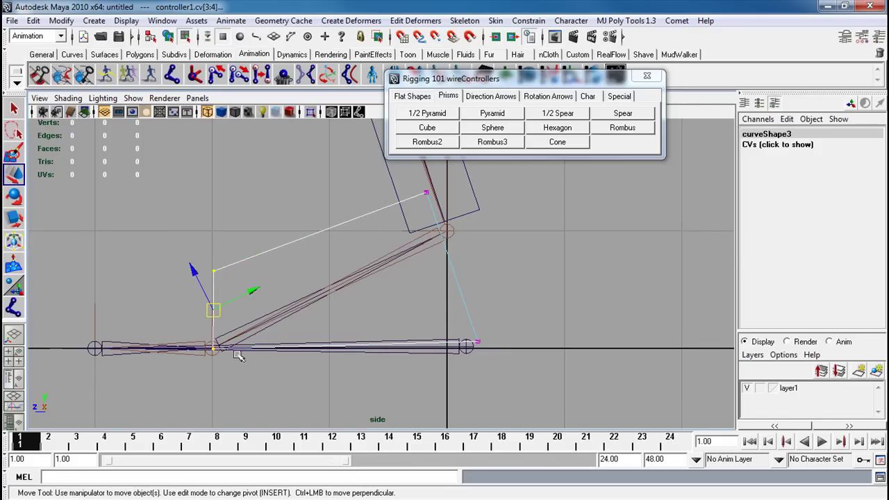
- Set the Move tool axis to World, align the front control points with the ball joint and lower the bottom points to ground level
double_click(14, 175)
click(718, 145)
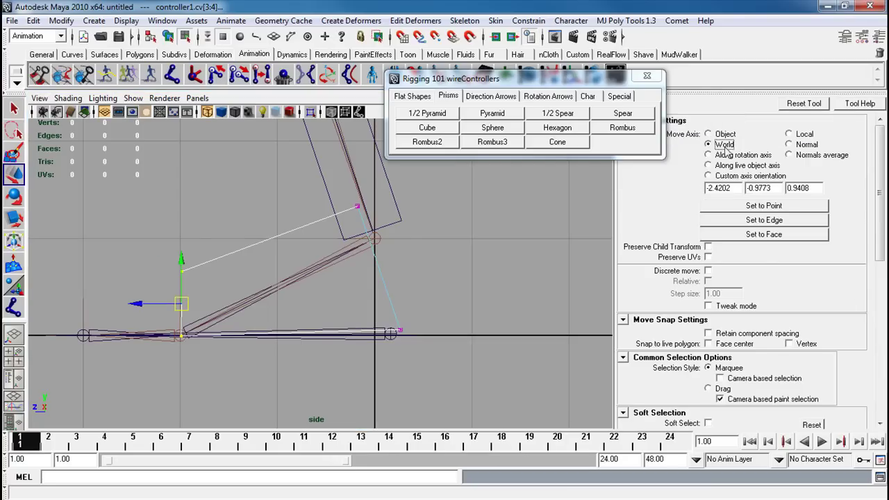
drag(163, 307, 160, 306)
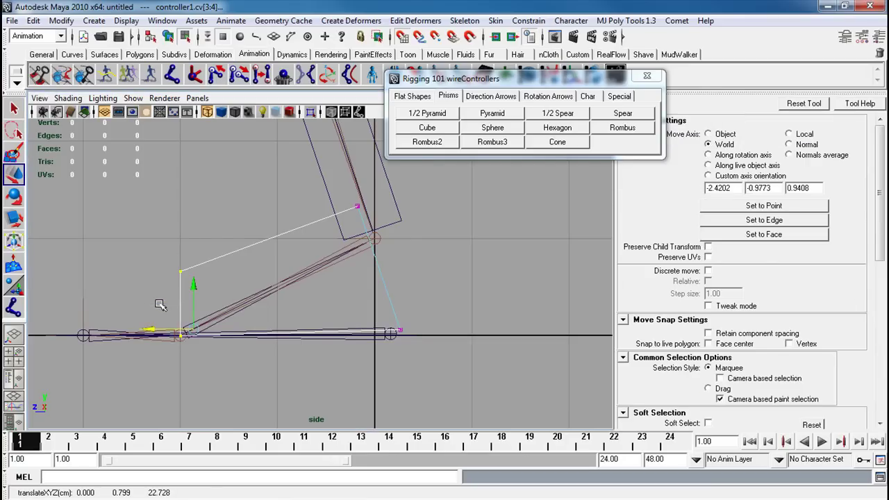
drag(410, 314, 172, 345)
drag(293, 293, 293, 302)
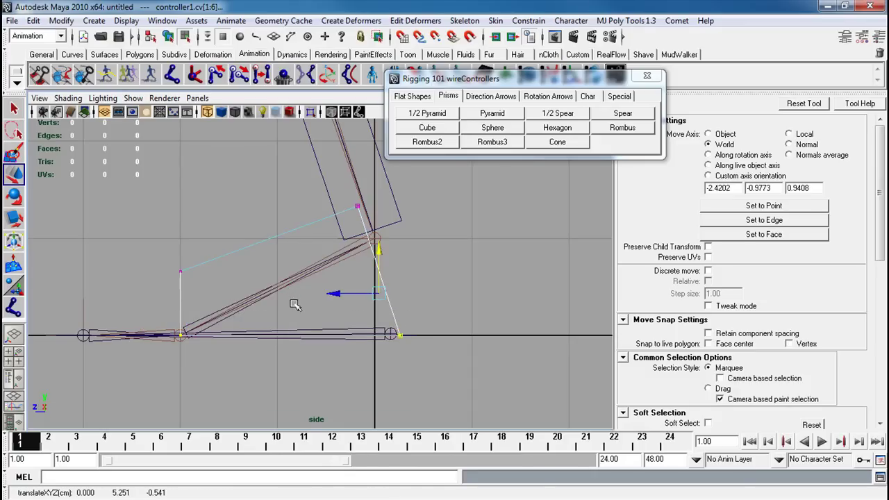
key(F8)
key(e)
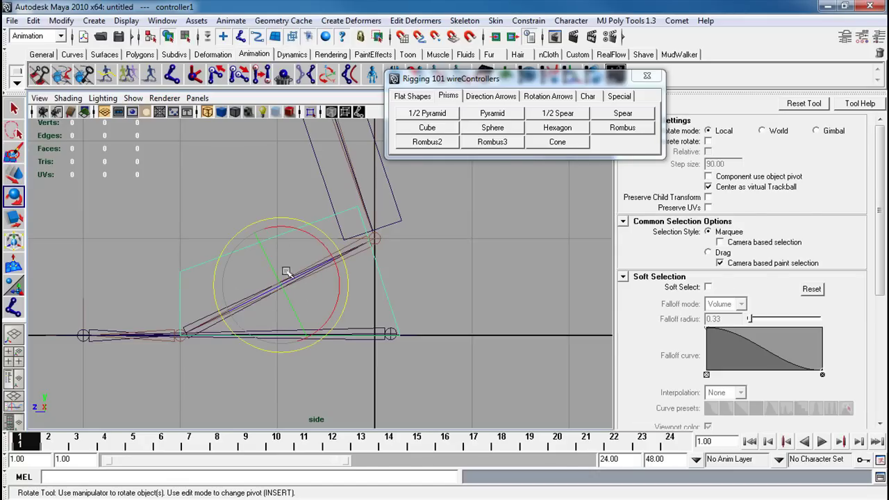
- Rename the foot controller curve as ankle_CON
click(196, 232)
click(206, 260)
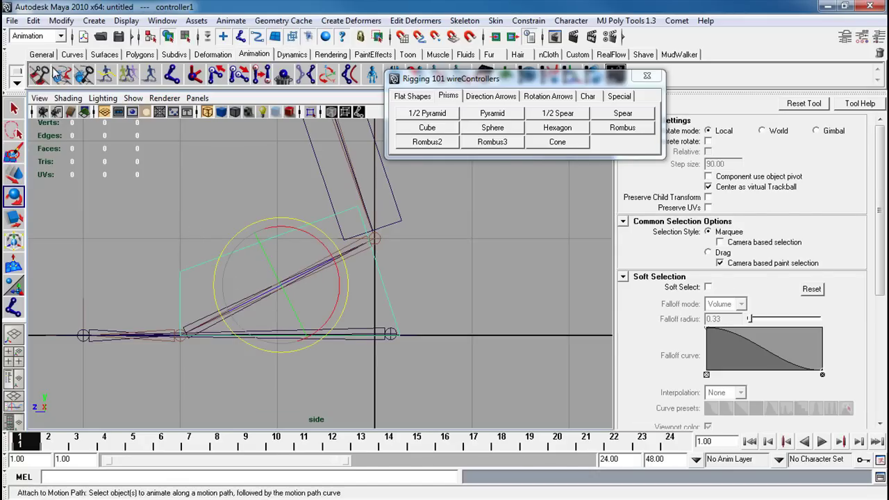
key(ctrl+a)
key(ctrl+a)
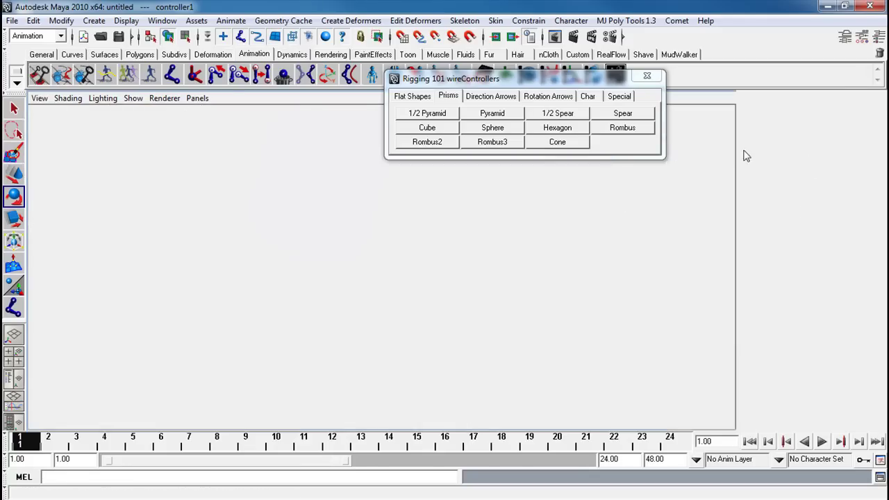
double_click(760, 134)
text(ankle_CON)
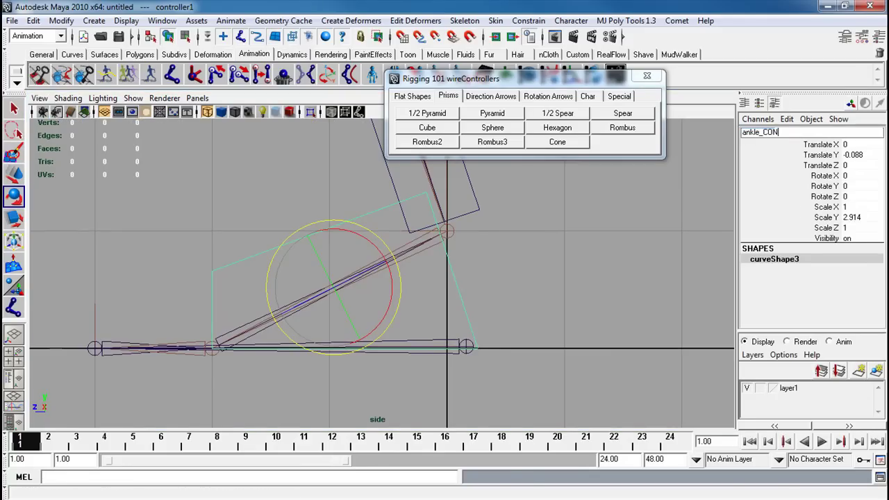
key(Return)
- Select the group above the ankle controller and rename it as ankle_CON_null
key(e)
key(ctrl+g)
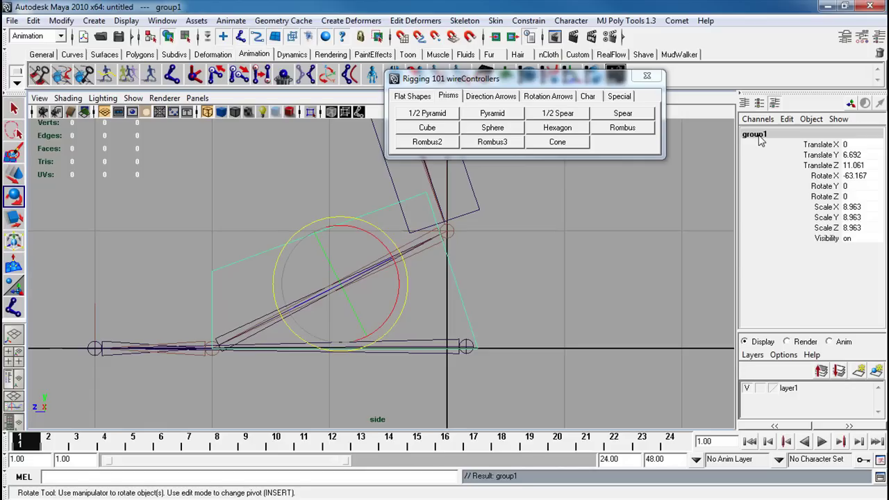
double_click(760, 134)
text(ankle_CON_null)
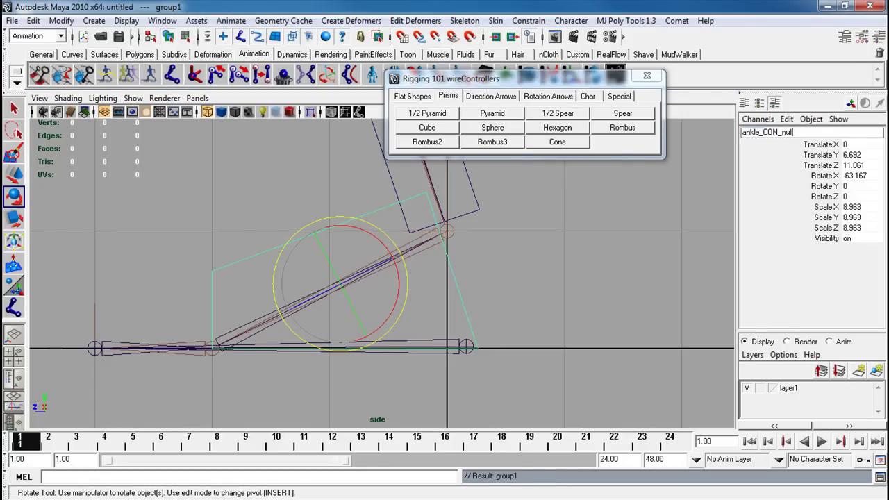
key(Return)
- Select the ankle_CON curve inside its group and freeze its transformations
click(594, 259)
drag(482, 273, 448, 288)
click(61, 20)
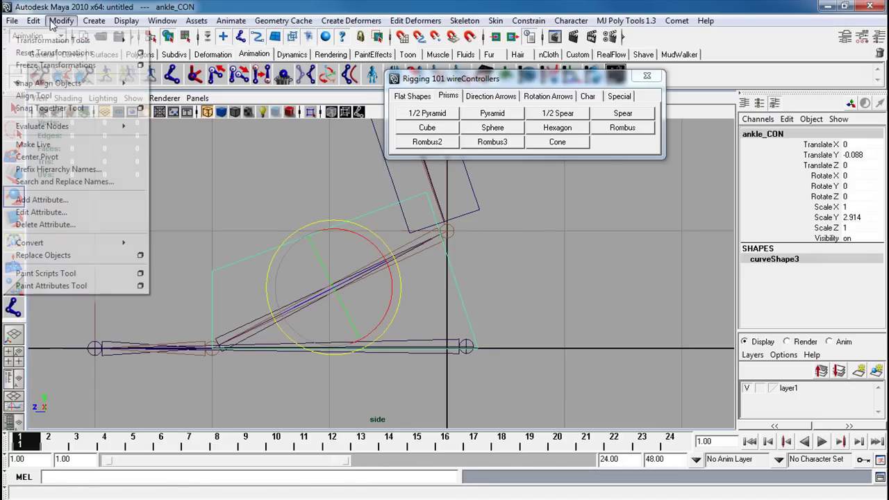
click(49, 62)
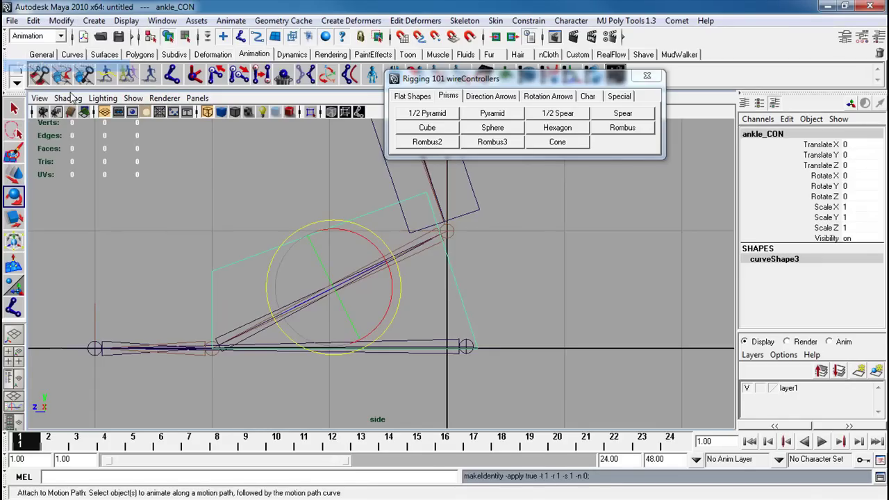
click(438, 129)
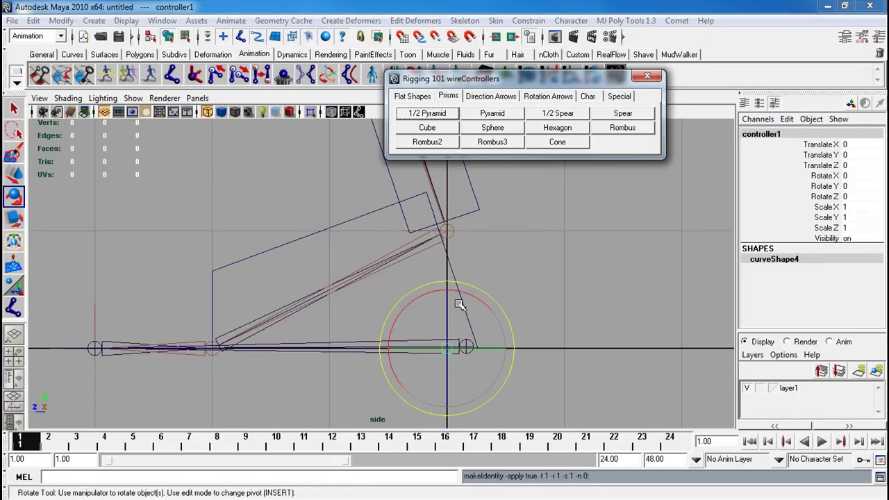
key(ctrl+g)
key(w)
drag(448, 348, 208, 346)
alt+middle_drag(96, 332, 264, 316)
alt+right_drag(265, 316, 391, 341)
alt+middle_drag(365, 331, 281, 329)
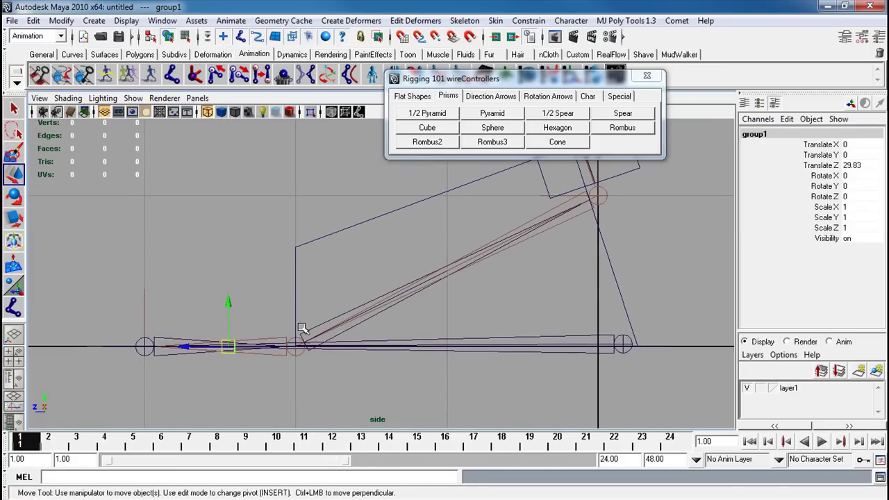
click(303, 332)
scroll(297, 270, down, 2)
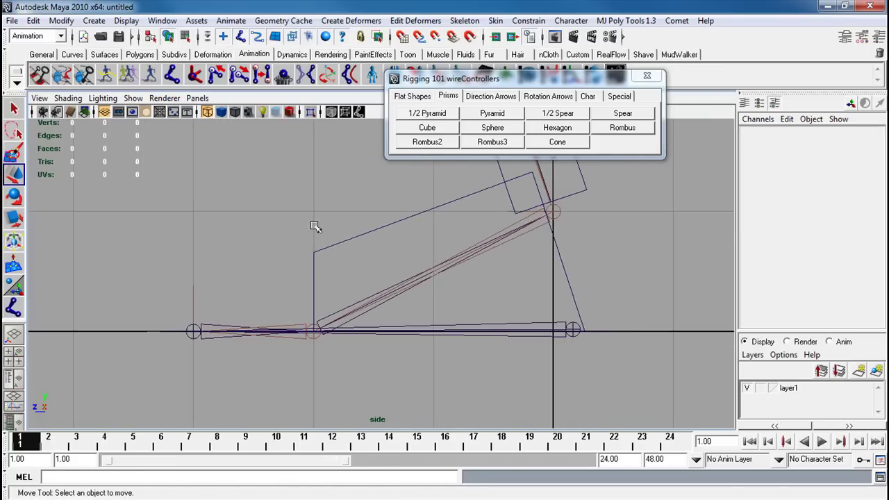
- Create a Cube wire controller, scale it uniformly to about 7.42 and place it over the toe bone at about Y 3.77, Z 29.86
click(427, 127)
drag(522, 320, 312, 324)
key(r)
key(w)
drag(263, 285, 259, 262)
- Stretch the toe controller's Z scale to about 12.48 and shift it to about Z 30.52 so it spans the toe bone
key(r)
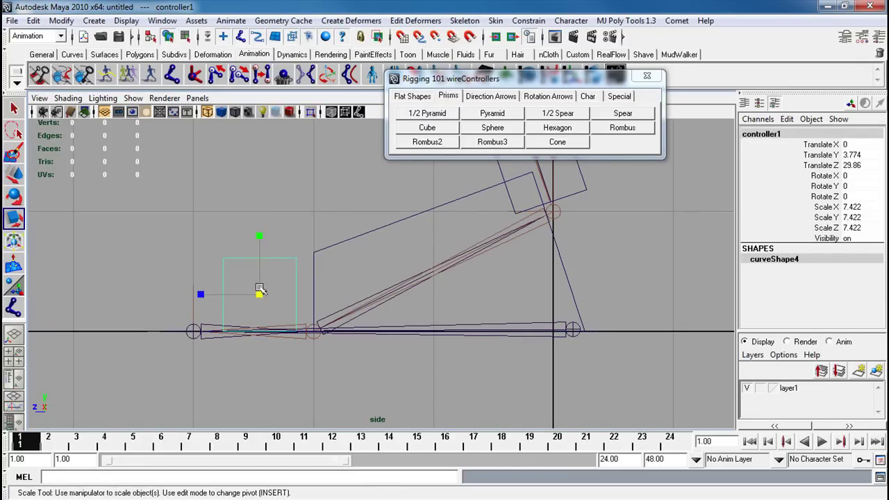
drag(203, 295, 170, 293)
key(w)
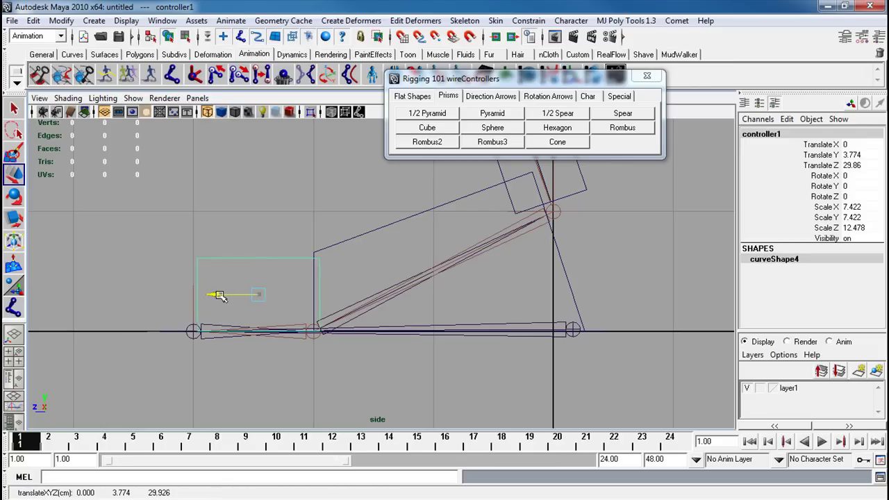
- Move the toe controller's pivot to the ball joint and snap the ankle controller's pivot to the ankle joint
key(Insert)
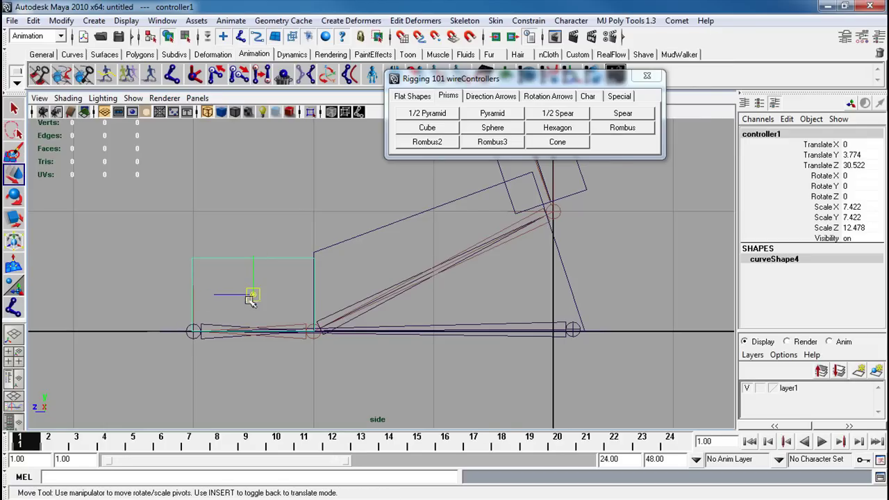
key(Insert)
click(358, 236)
key(Insert)
key(v)
drag(439, 268, 548, 215)
key(Insert)
- Reshape the toe controller's front end, lowering its upper control points and pulling its bottom points slightly past the toe tip
click(236, 259)
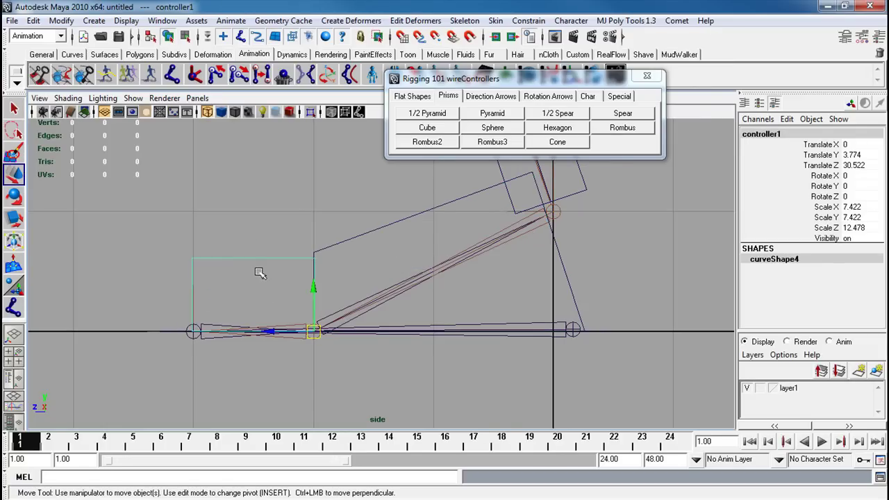
key(F8)
drag(178, 242, 233, 284)
drag(193, 258, 193, 274)
drag(210, 320, 151, 332)
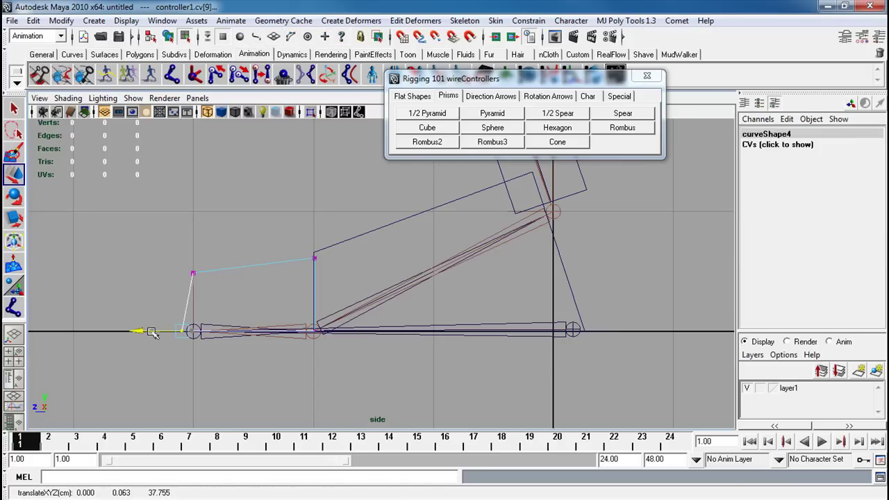
click(253, 305)
key(F8)
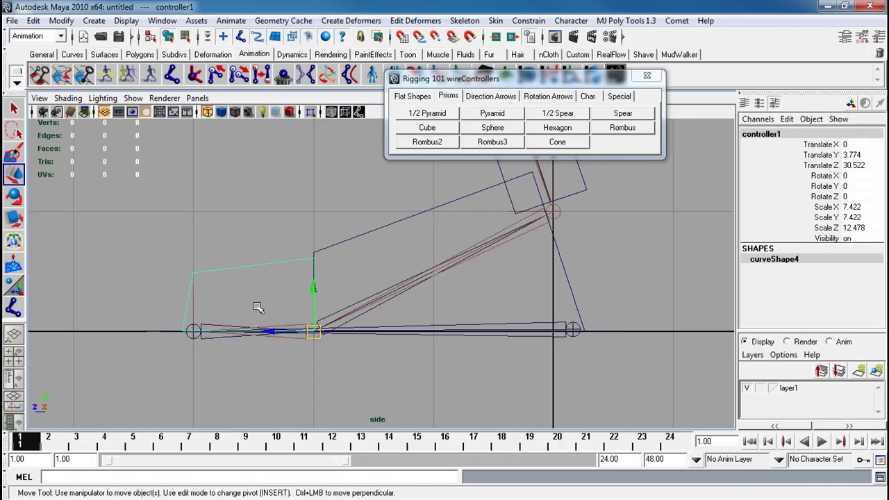
- Freeze the toe controller's transformations and rename it as ball_CON
click(61, 20)
click(77, 61)
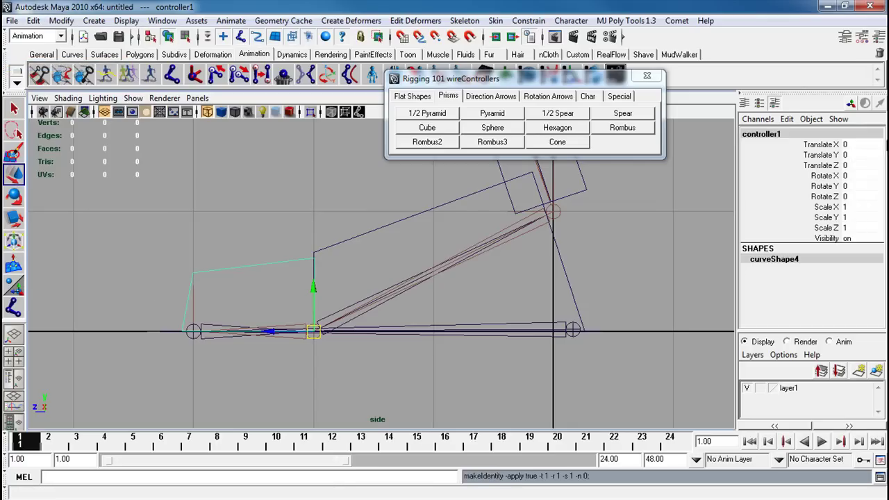
click(772, 134)
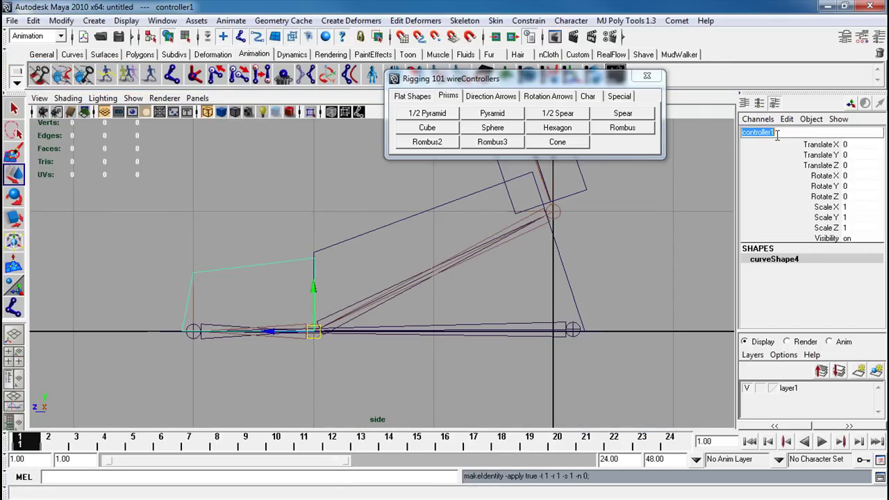
text(ball_CON)
key(Return)
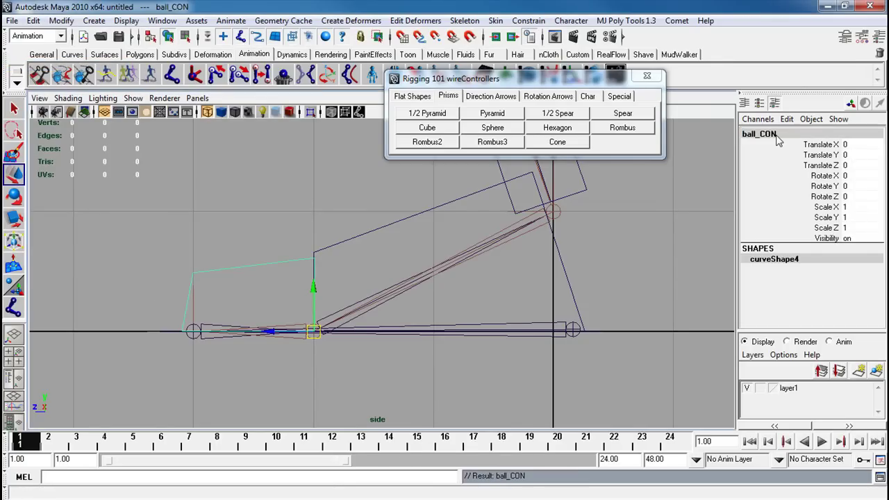
- Check the pivots of the ankle and ball controllers, and inspect the leg's controllers in the perspective view
click(292, 234)
click(289, 263)
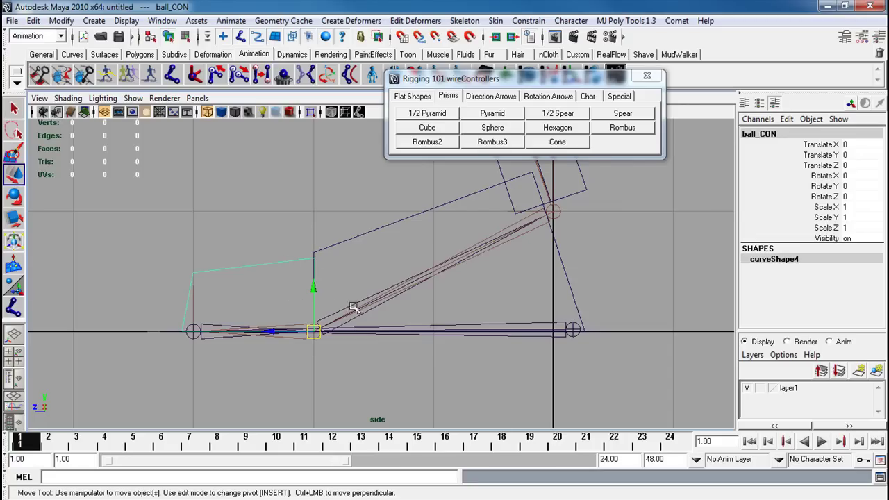
click(425, 215)
key(e)
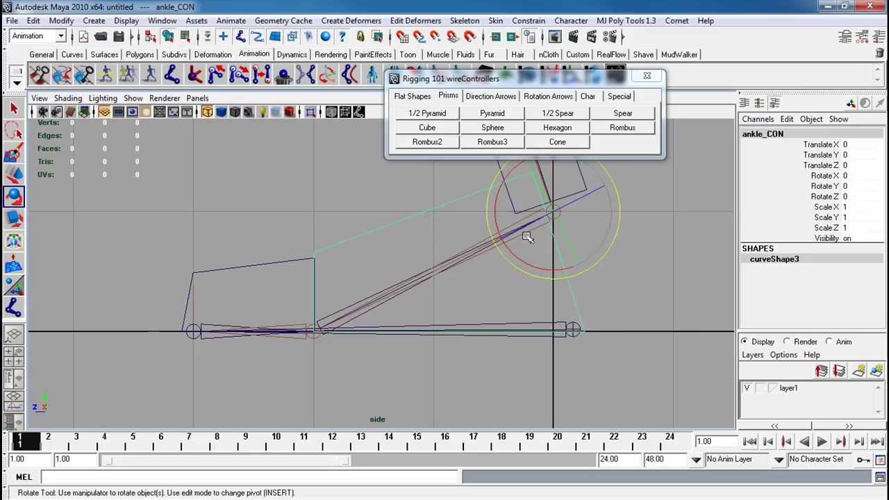
click(319, 335)
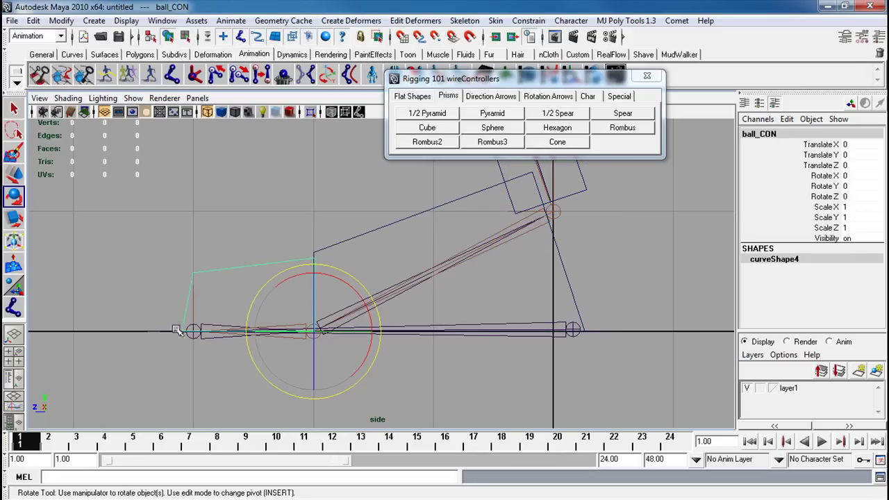
click(485, 349)
key(space)
drag(485, 349, 486, 320)
alt+drag(354, 338, 390, 339)
alt+middle_drag(375, 339, 451, 256)
alt+drag(295, 335, 243, 306)
alt+right_drag(354, 272, 332, 273)
alt+drag(333, 273, 372, 199)
- Edit the knee controller's control points in the side view, moving its upper front and rear corners to follow the thigh controller's lower edge
click(323, 208)
key(space)
key(space)
alt+right_drag(434, 246, 444, 201)
alt+middle_drag(486, 184, 407, 267)
alt+right_drag(407, 267, 349, 210)
alt+middle_drag(349, 210, 332, 307)
alt+right_drag(332, 308, 329, 260)
click(294, 214)
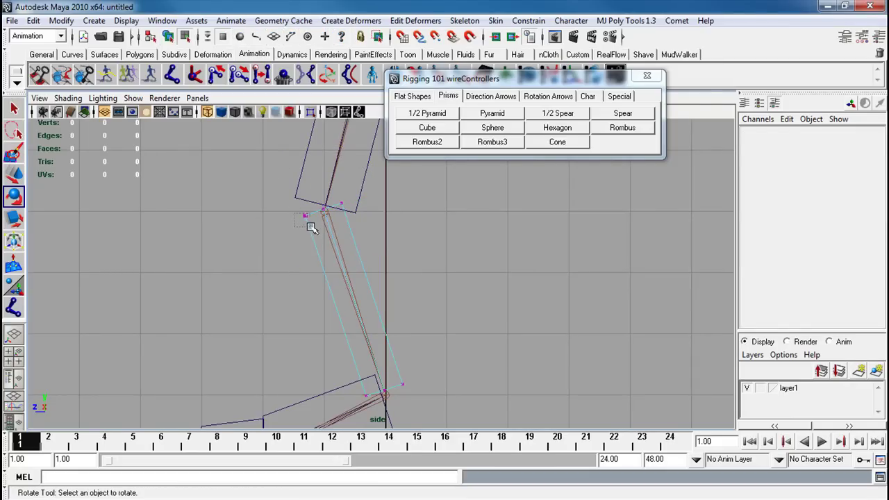
drag(310, 228, 309, 227)
key(w)
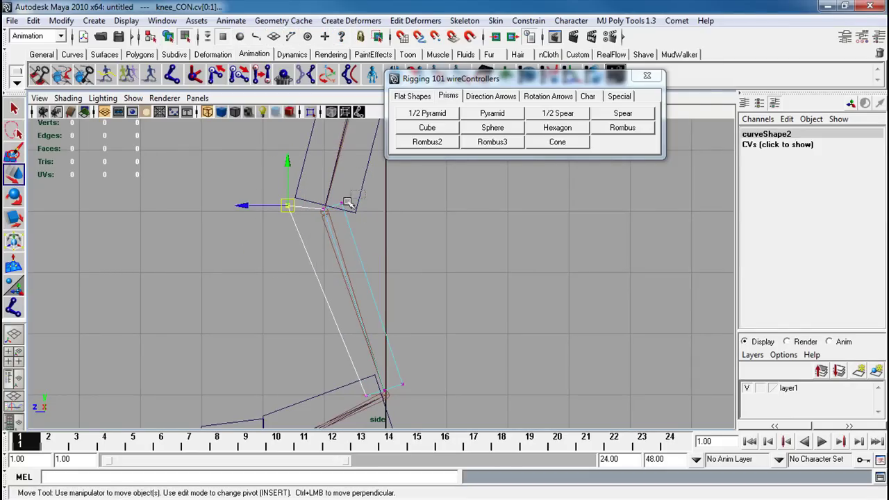
click(354, 212)
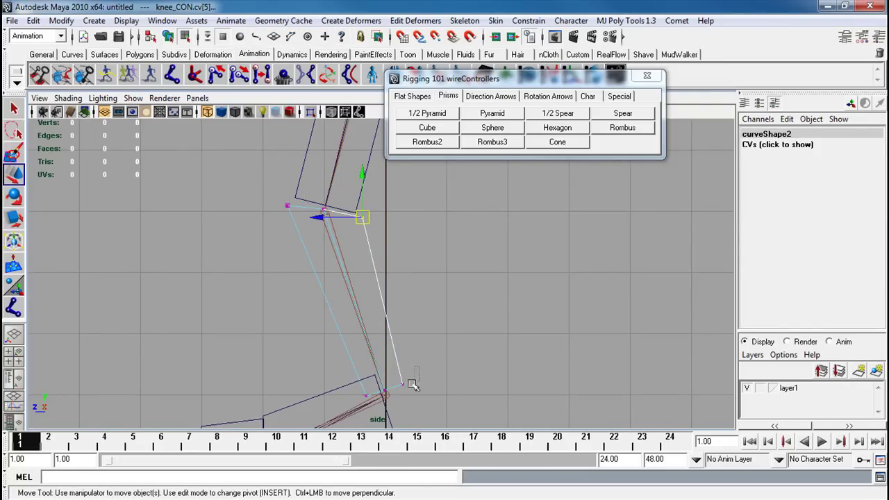
- Rotate the knee controller's lower control points around the ankle joint and scale them outward to widen that end
drag(351, 415, 351, 415)
key(e)
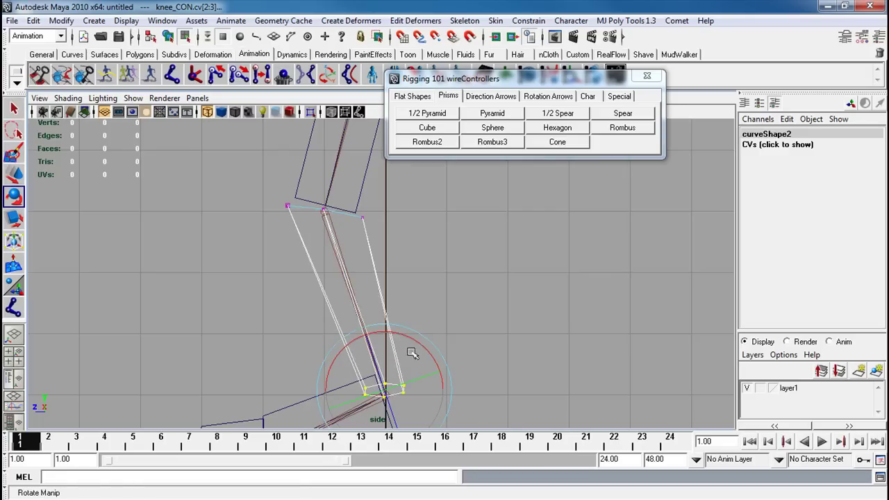
drag(415, 345, 427, 381)
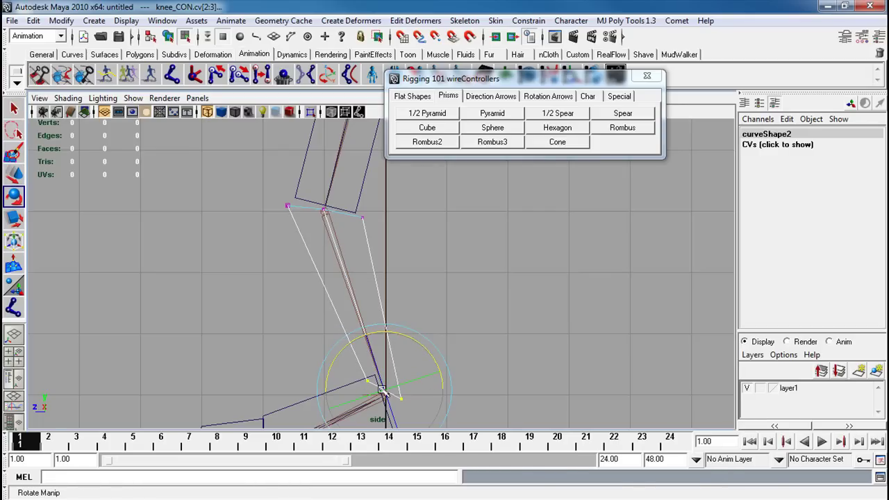
key(r)
drag(384, 390, 398, 390)
scroll(470, 382, down, 2)
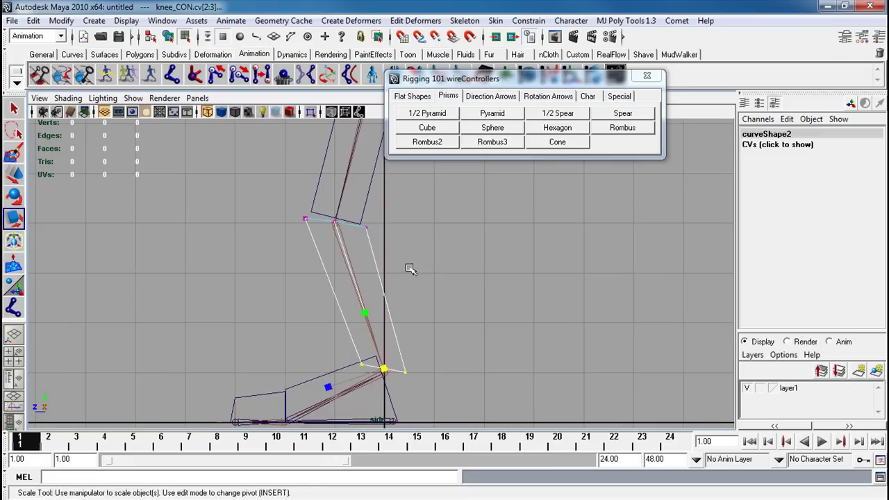
- Scale the thigh controller's lower control points outward to match the knee controller's upper edge, and widen its upper end in the side view
click(410, 268)
alt+middle_drag(387, 237, 380, 323)
drag(284, 279, 396, 333)
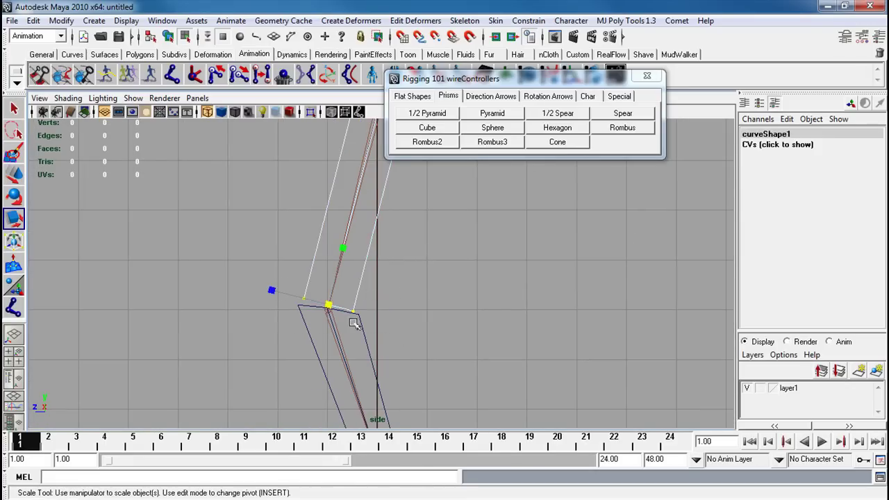
alt+middle_drag(345, 281, 328, 390)
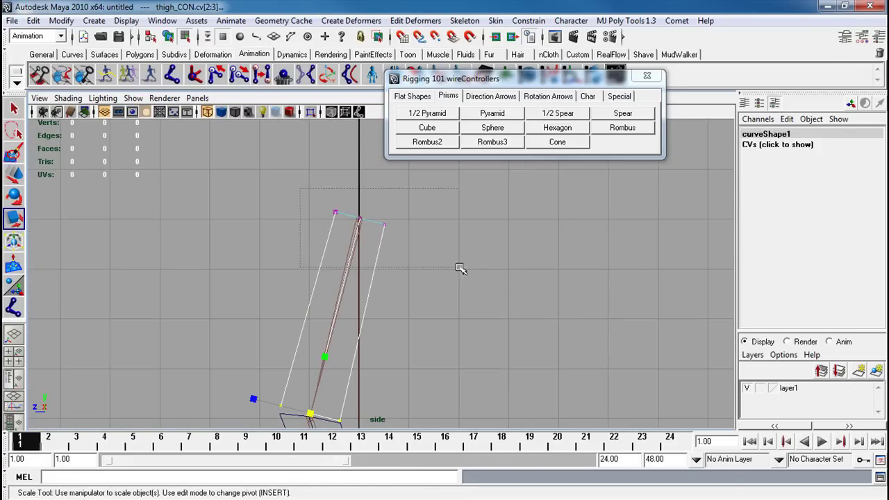
drag(360, 218, 394, 216)
- Narrow the knee controller's lower end slightly in the front view and scale its upper control points wider toward the thigh controller's lower edge
alt+right_drag(484, 305, 282, 263)
alt+middle_drag(485, 322, 489, 262)
key(space)
drag(488, 262, 495, 401)
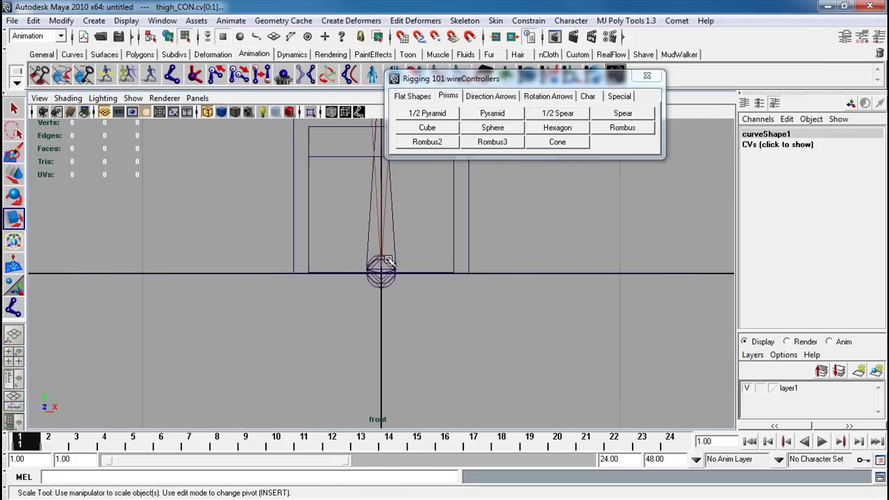
scroll(228, 257, down, 4)
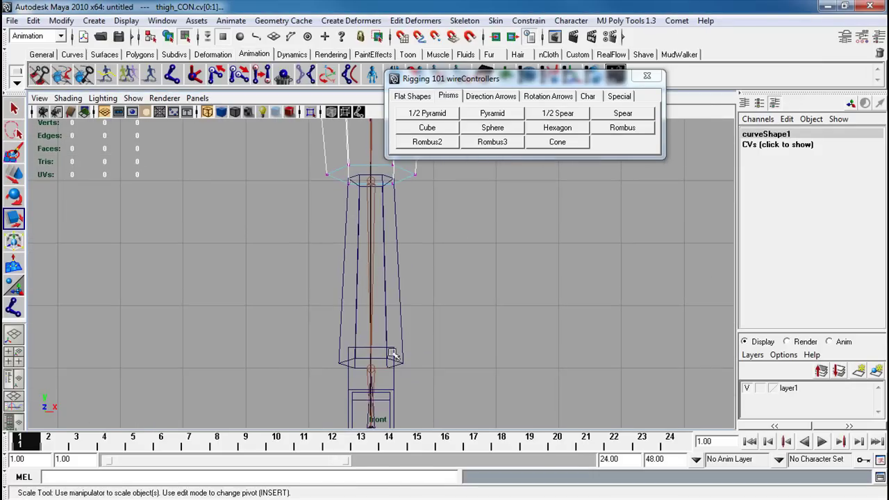
click(403, 291)
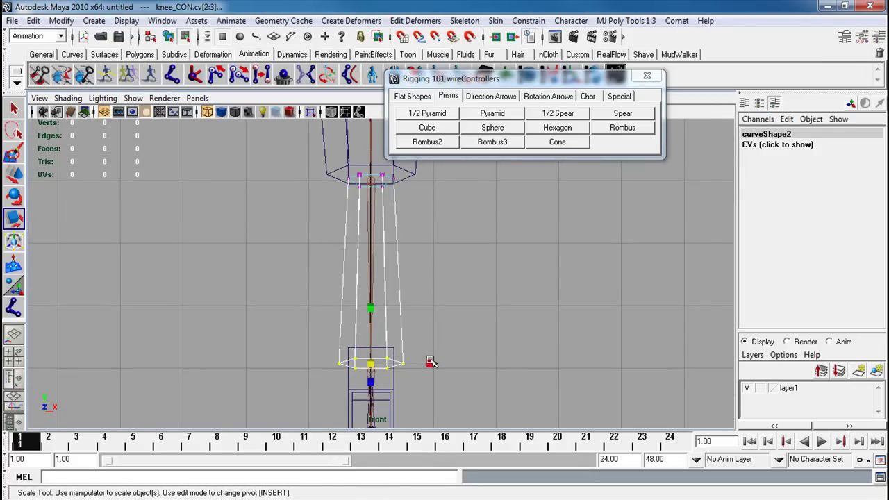
drag(426, 359, 423, 359)
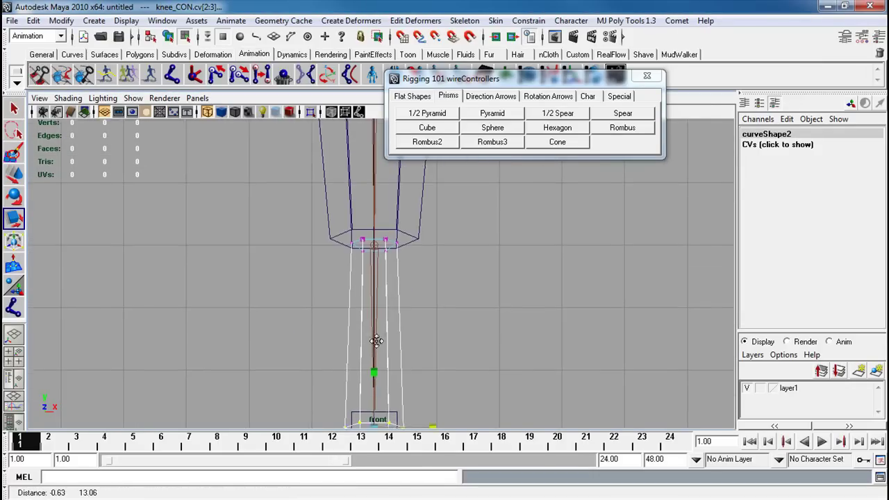
drag(421, 285, 288, 220)
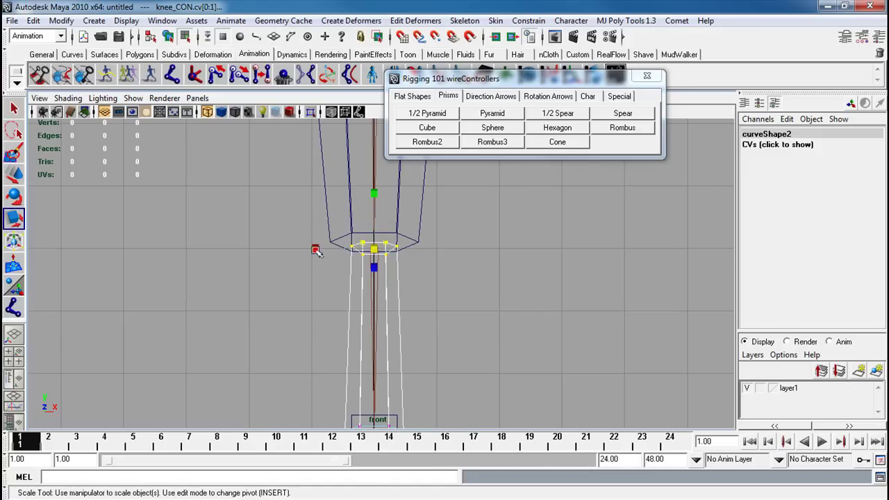
middle_drag(312, 250, 282, 248)
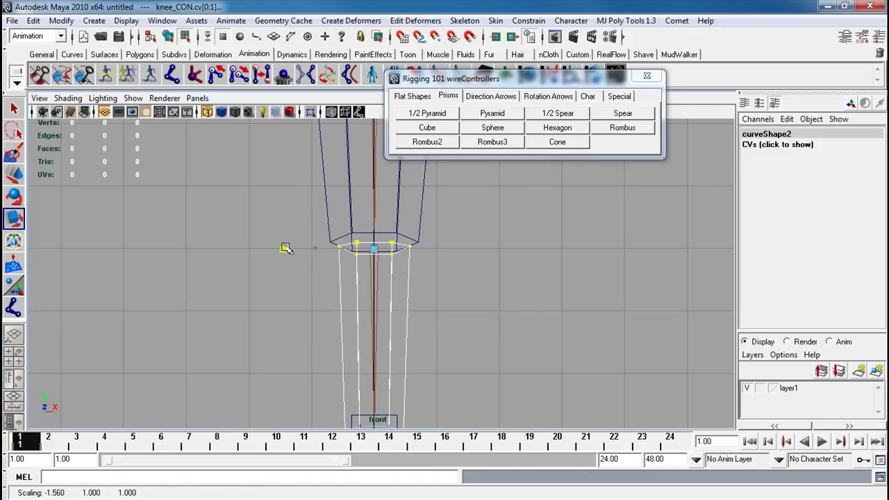
- Scale the thigh controller's lower control points inward along X in the front view to match the knee controller's upper width
click(337, 237)
drag(486, 272, 486, 272)
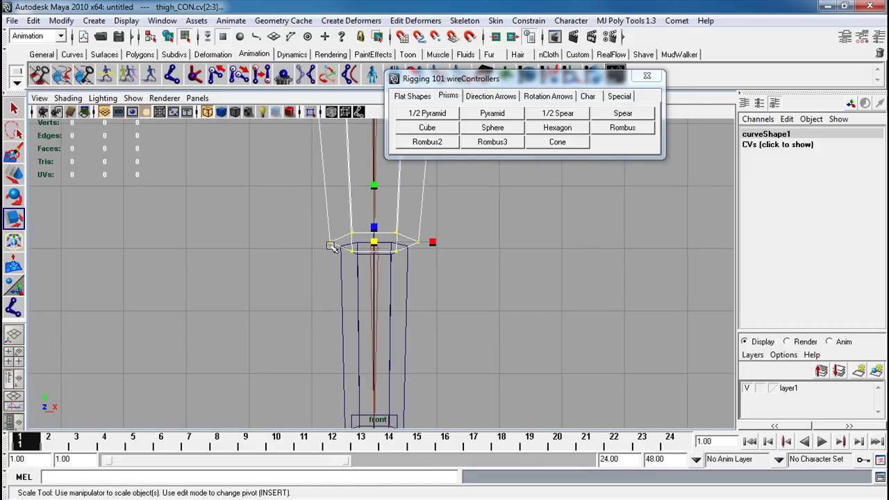
middle_drag(432, 241, 426, 244)
drag(418, 243, 420, 243)
- Rotate the thigh controller's upper control points in the front view to tilt its upper end
alt+right_drag(397, 286, 337, 229)
alt+middle_drag(336, 229, 335, 334)
alt+right_drag(335, 335, 327, 197)
drag(472, 243, 472, 242)
key(e)
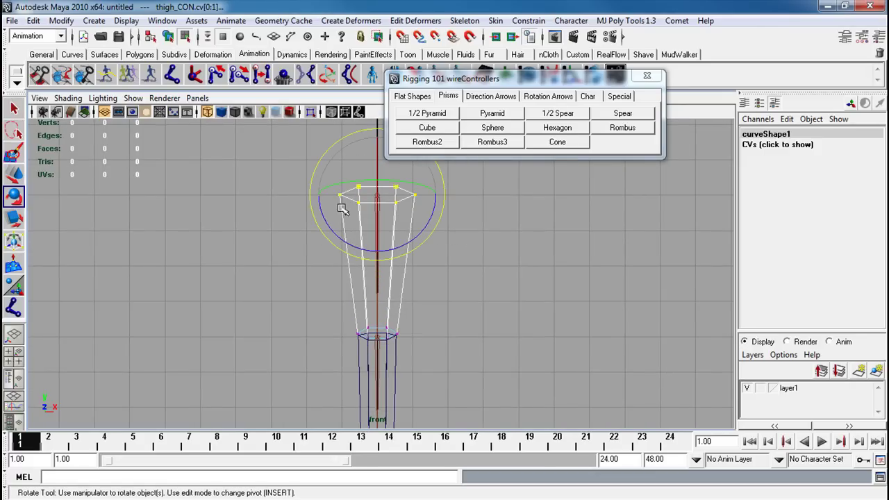
drag(340, 236, 361, 242)
- Return to object mode and examine the reshaped leg controllers from several angles in the perspective view
alt+right_drag(550, 344, 382, 236)
key(space)
drag(388, 230, 387, 213)
alt+drag(463, 273, 479, 285)
alt+right_drag(479, 284, 445, 278)
alt+drag(549, 296, 500, 300)
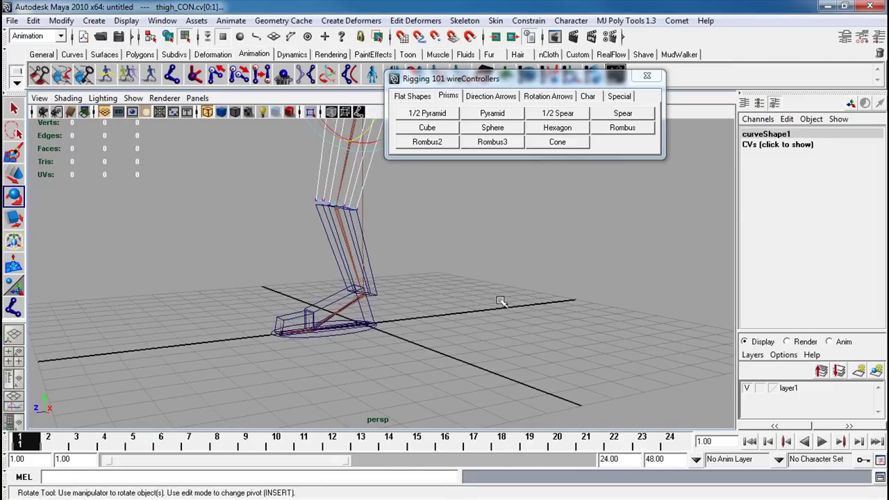
click(384, 312)
alt+drag(382, 314, 398, 317)
key(F8)
click(257, 261)
mouse_move(254, 259)
alt+mouse_down()
mouse_move(428, 267)
mouse_move(217, 261)
mouse_move(243, 260)
alt+mouse_up()
alt+middle_drag(307, 247, 299, 284)
alt+drag(308, 291, 268, 284)
- Parent ball_CON under ankle_CON in the Hypergraph hierarchy
click(160, 21)
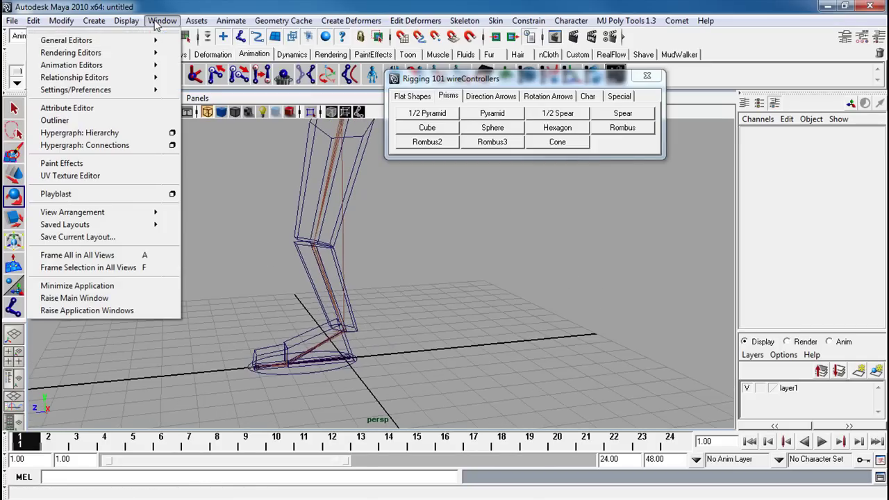
click(129, 132)
double_click(480, 58)
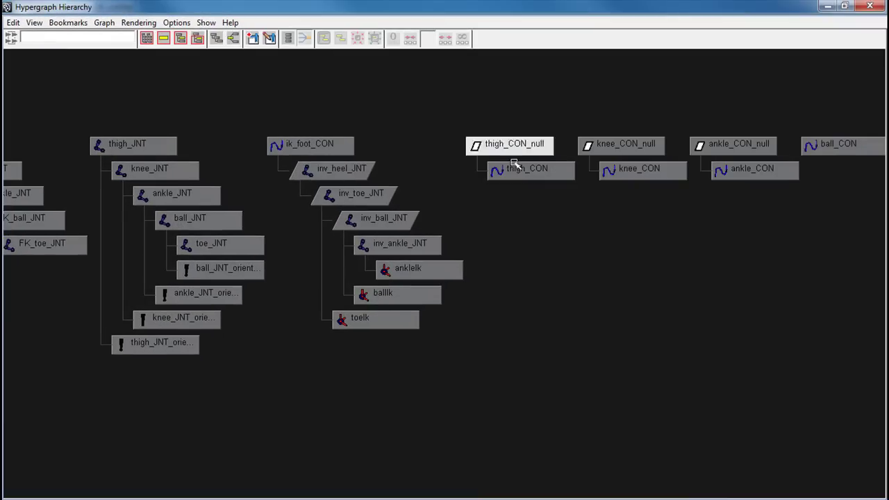
alt+middle_drag(688, 202, 307, 226)
click(464, 169)
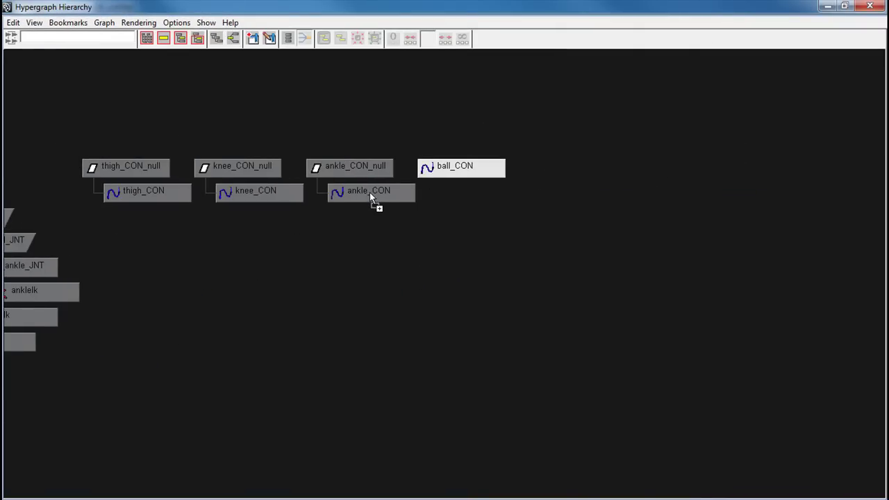
middle_drag(369, 193, 369, 193)
- Parent ankle_CON_null under knee_CON and knee_CON_null under thigh_CON, and close the Hypergraph
click(343, 170)
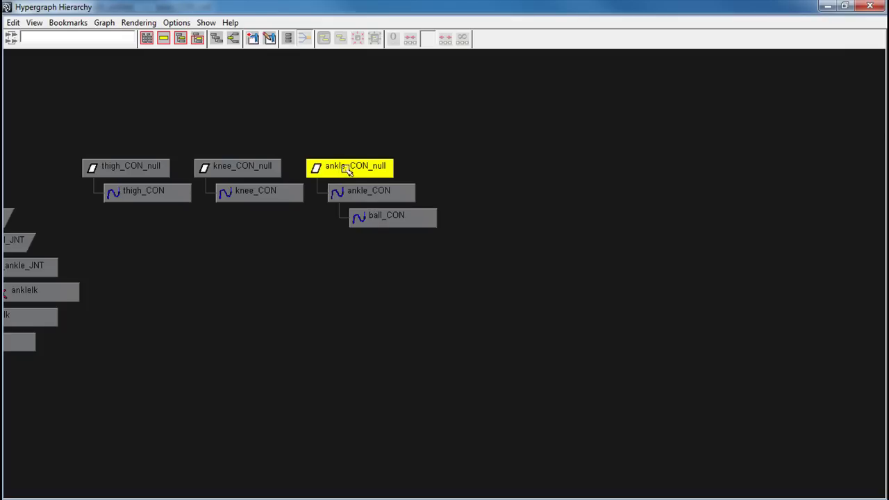
middle_drag(279, 195, 278, 195)
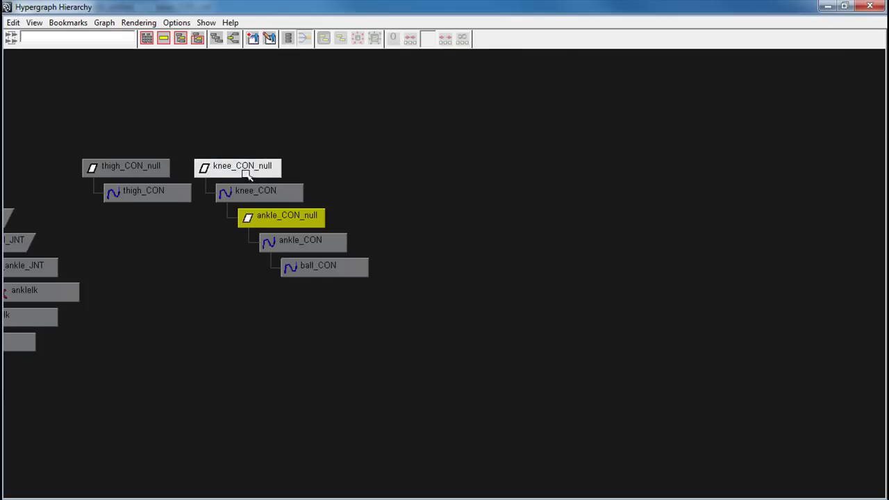
middle_drag(191, 190, 146, 193)
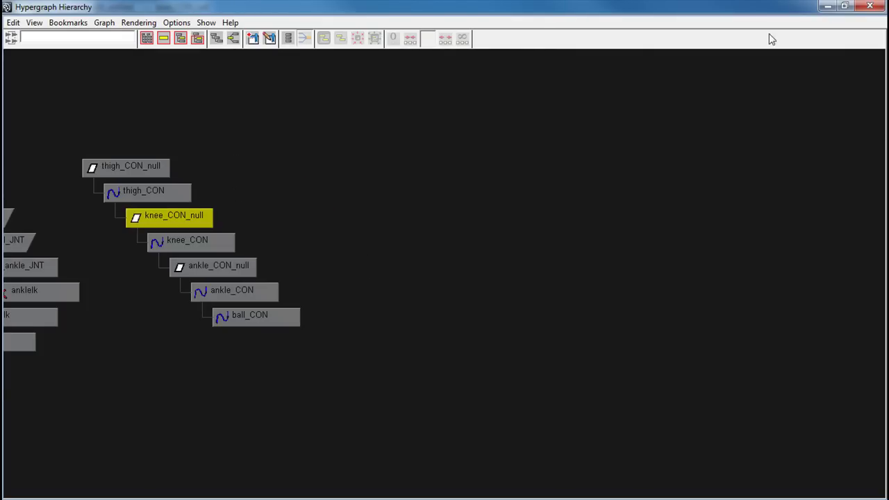
click(884, 5)
- Test the controller hierarchy by rotating the thigh and knee controllers, and undo the rotations
click(354, 182)
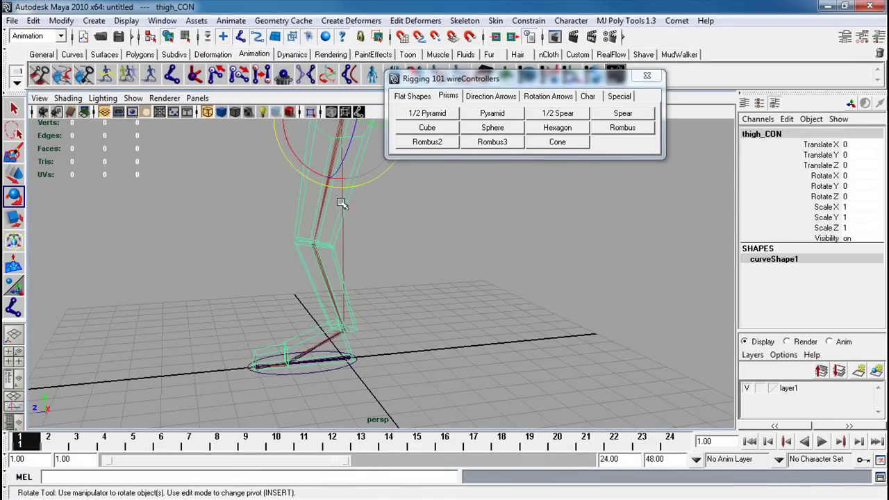
drag(316, 174, 221, 205)
key(ctrl+z)
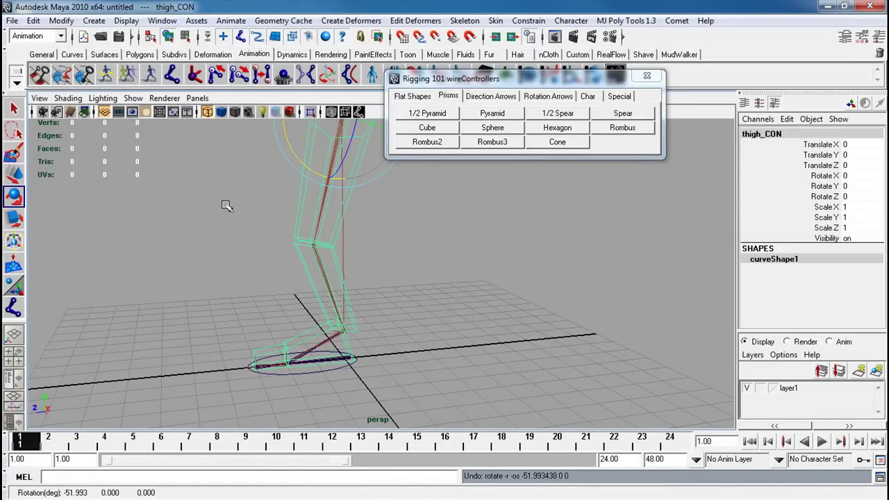
drag(292, 155, 271, 132)
click(240, 210)
drag(200, 186, 211, 241)
key(ctrl+z)
key(ctrl+z)
key(ctrl+z)
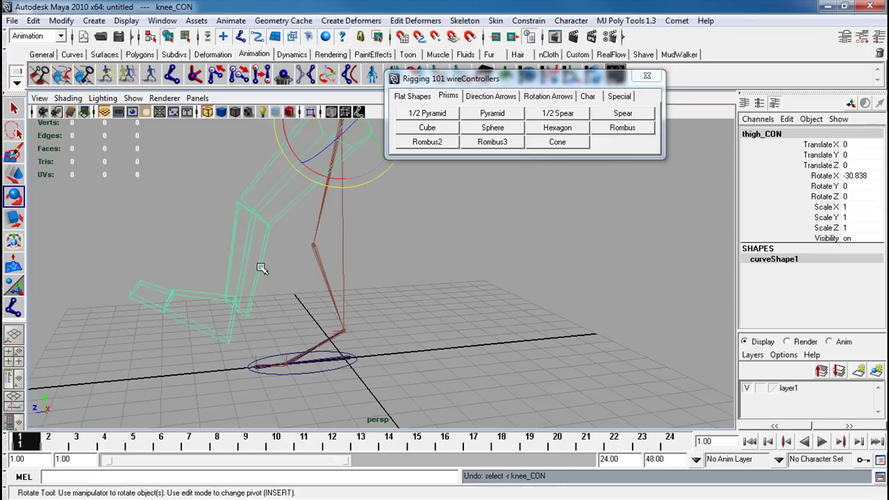
click(404, 306)
alt+drag(390, 306, 335, 290)
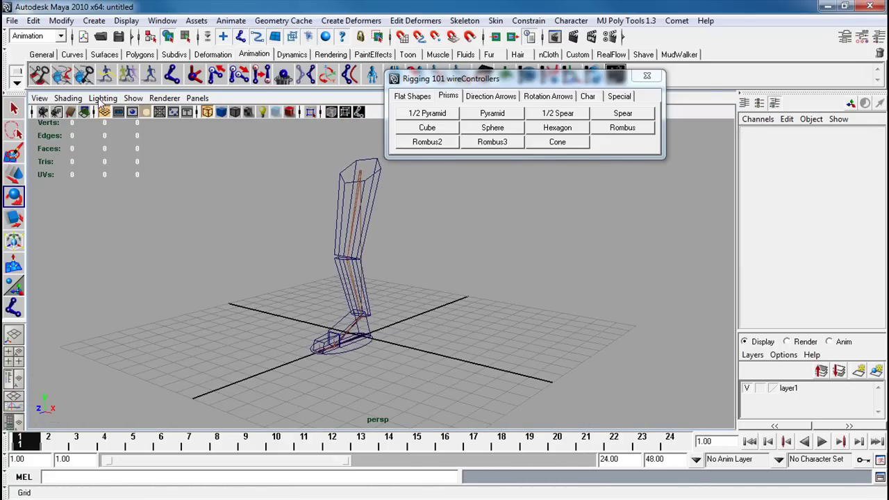
- Delete all construction history in the scene
click(33, 20)
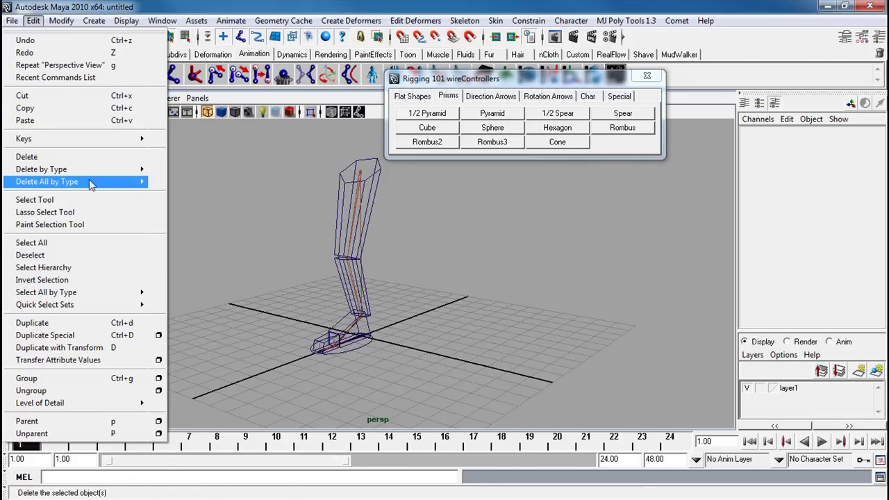
mouse_move(90, 182)
click(165, 88)
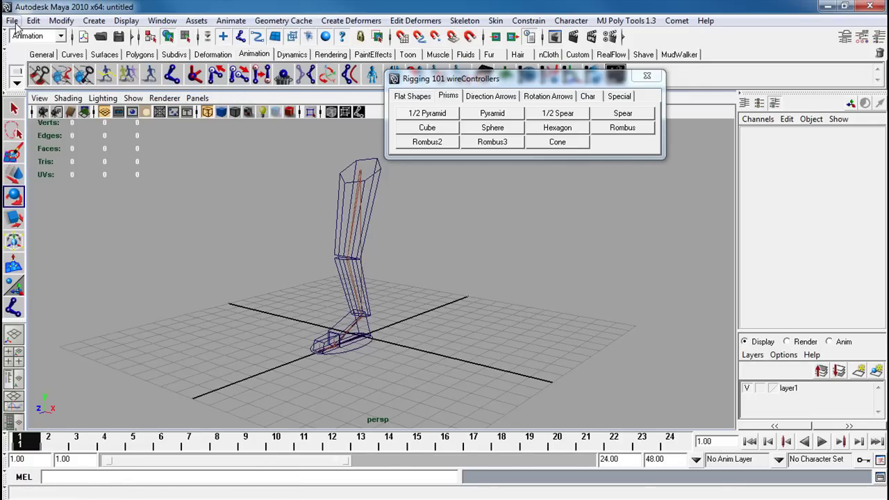
- Save the scene as the Maya ASCII file LegIkFkBlend.ma in the LegIkFkBlend folder, replacing the existing file
click(16, 25)
click(23, 82)
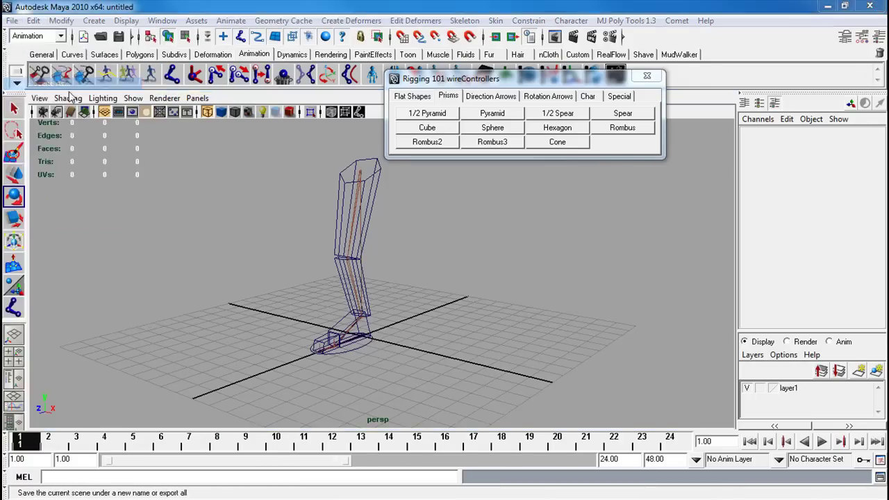
click(425, 459)
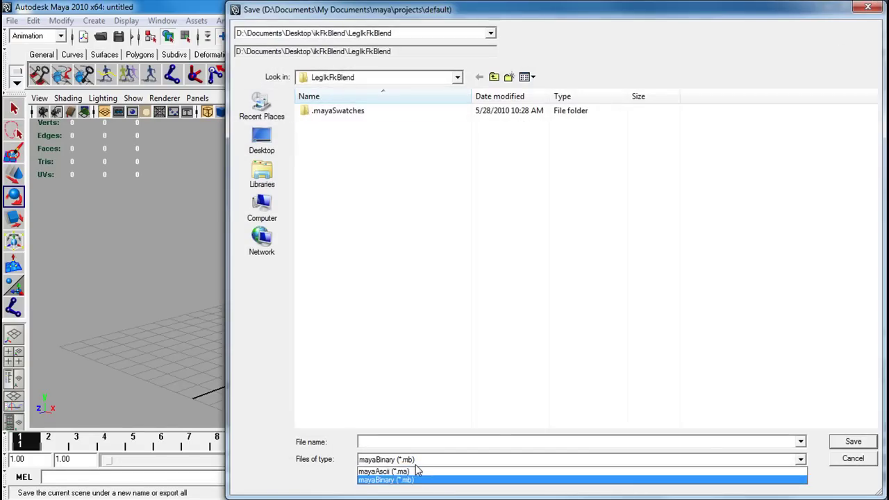
click(417, 479)
double_click(372, 124)
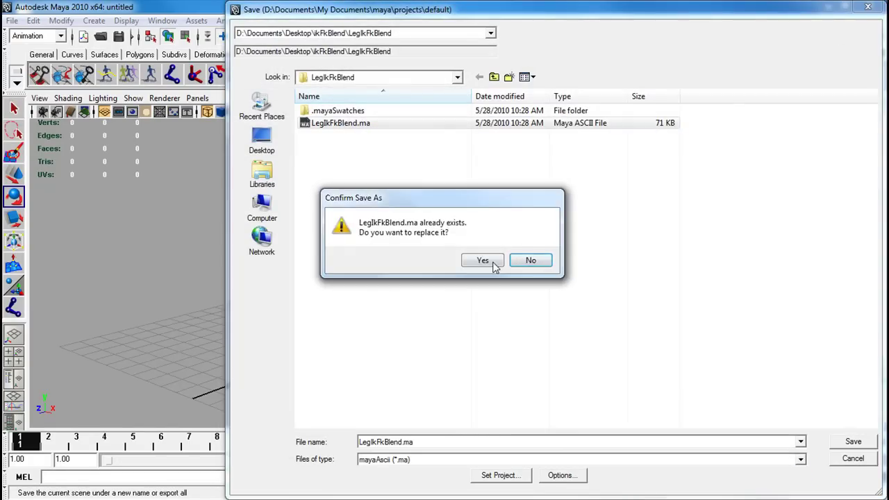
click(490, 260)
- Open the Hypergraph hierarchy again and arrange it beside the leg so both the nodes and the model can be seen
alt+drag(251, 277, 297, 239)
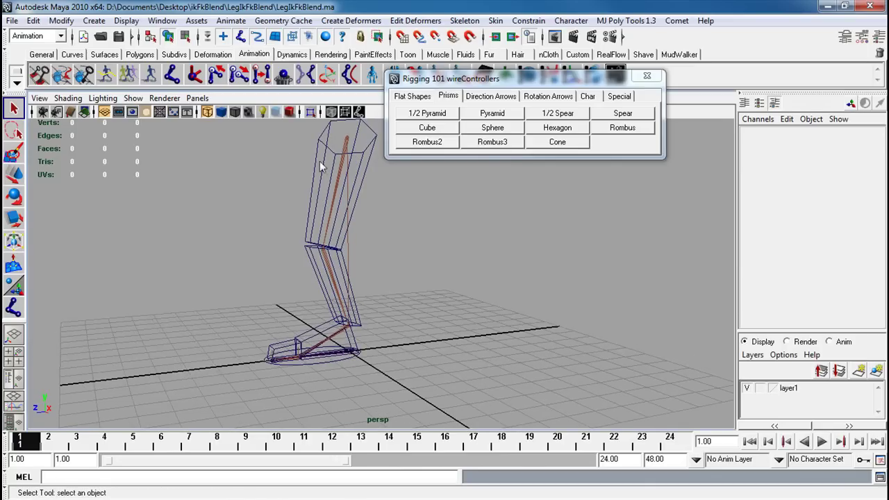
click(161, 20)
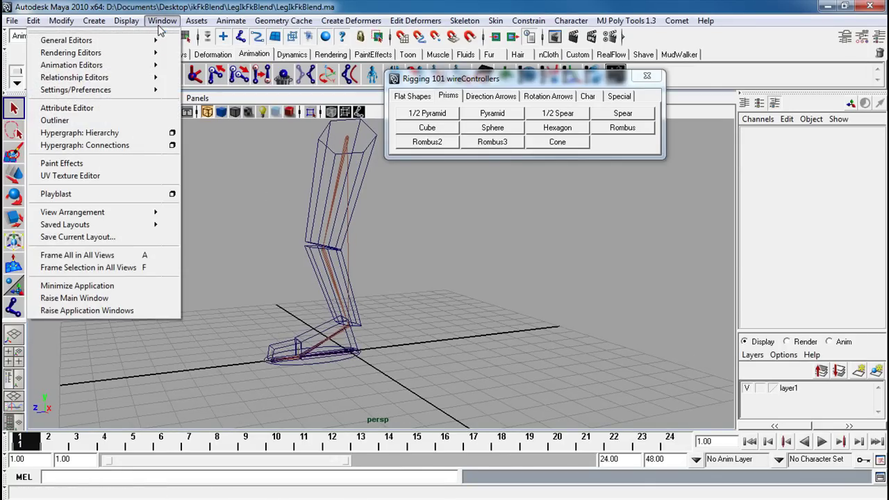
click(82, 133)
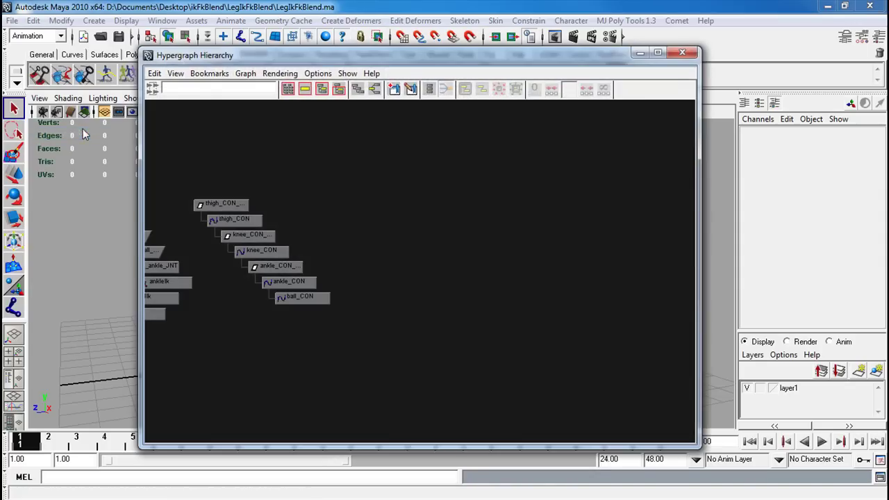
drag(318, 59, 586, 66)
alt+middle_drag(329, 164, 213, 164)
alt+drag(523, 203, 648, 189)
scroll(648, 190, up, 1)
- Orient-constrain FK_thigh_JNT to thigh_CON with Maintain offset on, all axes and a weight of 1
click(623, 197)
scroll(579, 236, down, 2)
alt+middle_drag(563, 250, 707, 241)
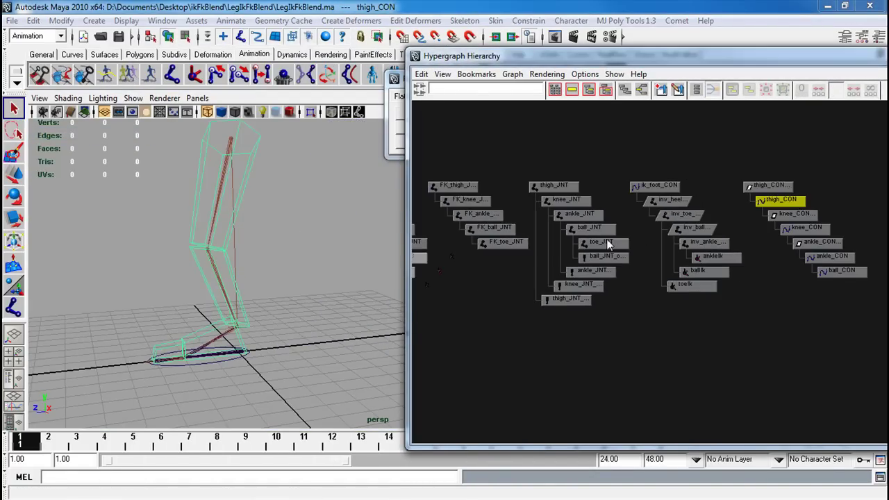
alt+middle_drag(528, 237, 539, 234)
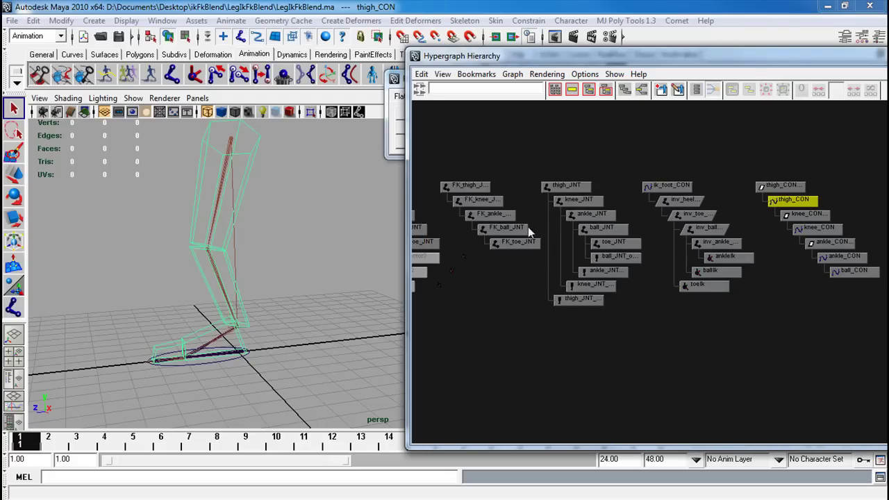
click(463, 186)
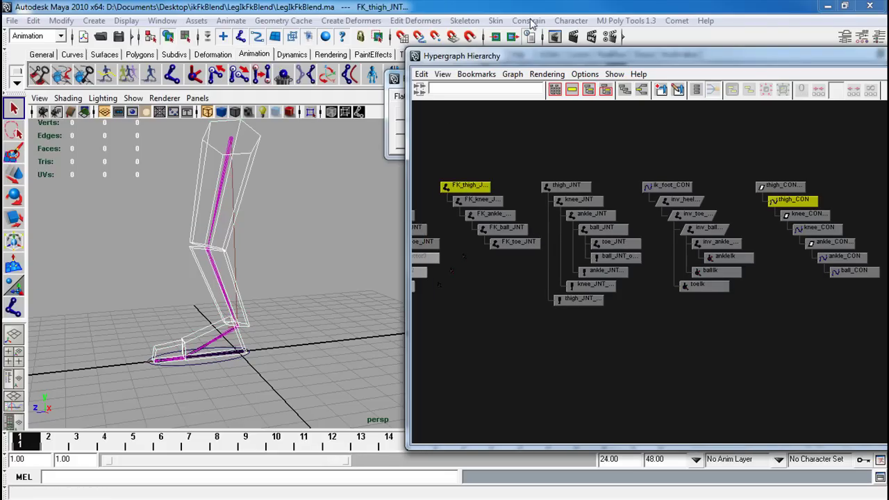
click(529, 20)
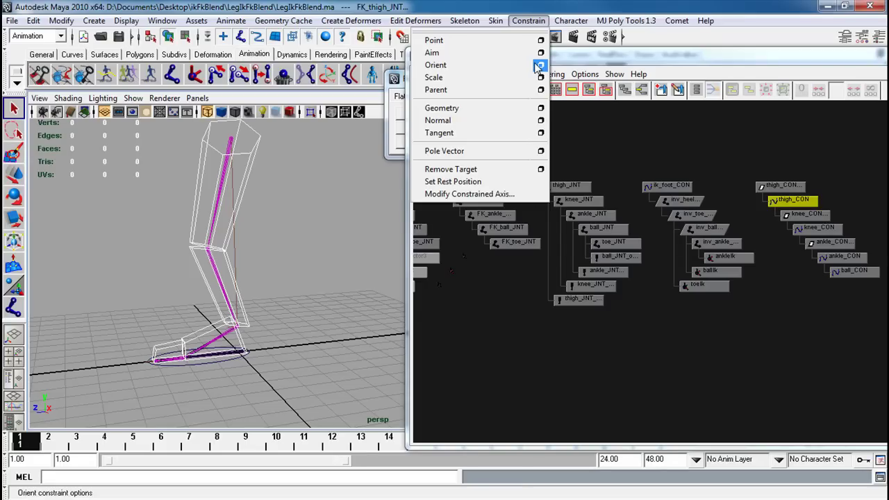
click(539, 66)
click(378, 137)
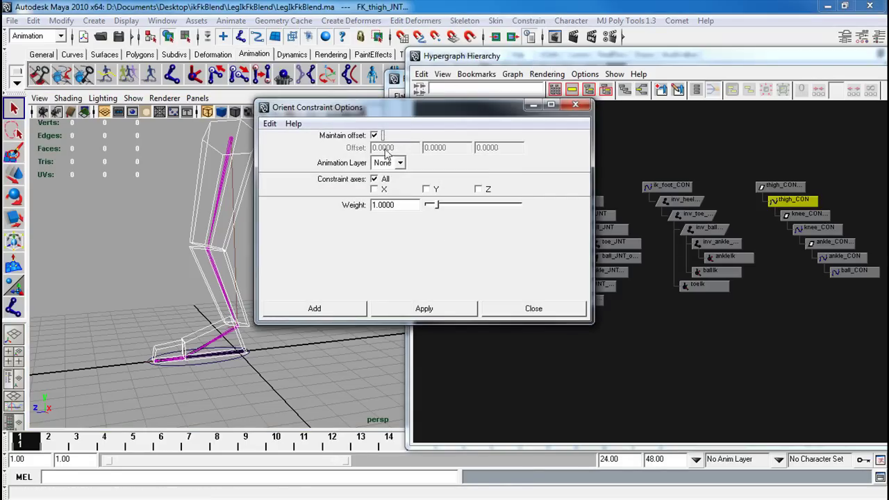
click(452, 310)
drag(421, 109, 279, 34)
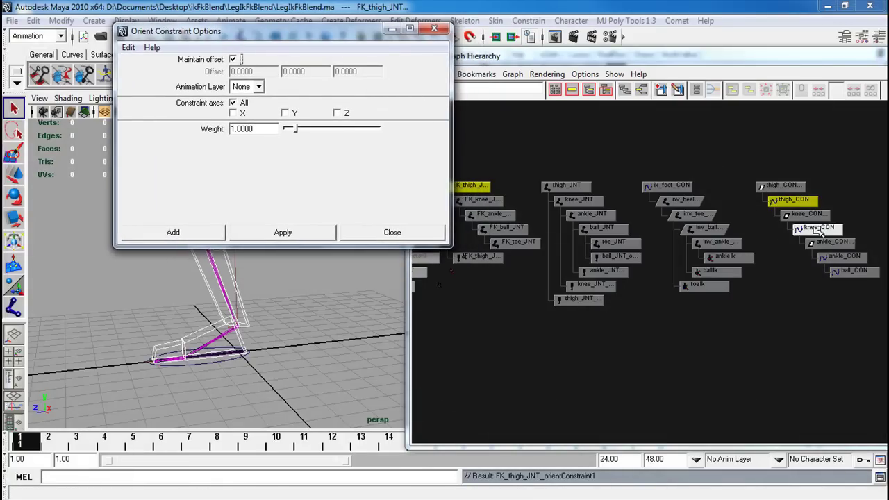
- Orient-constrain FK_knee_JNT to knee_CON with Maintain offset on, all axes and a weight of 1
click(818, 232)
shift+click(476, 201)
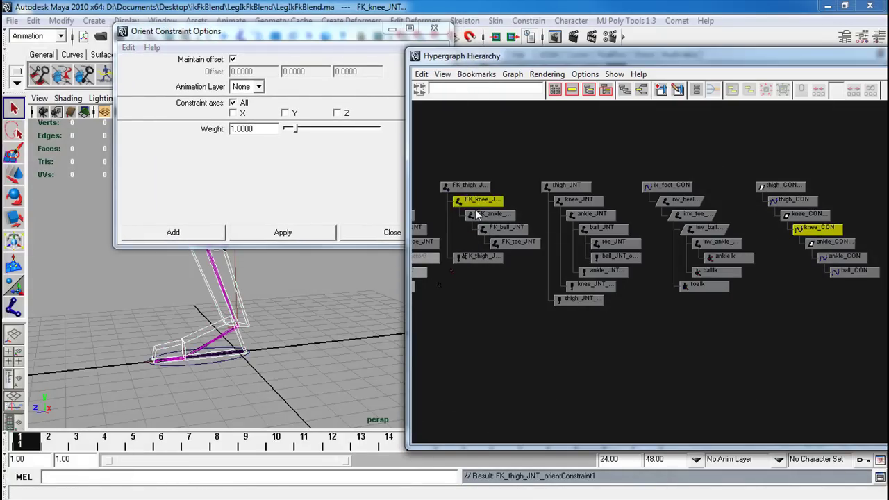
click(292, 232)
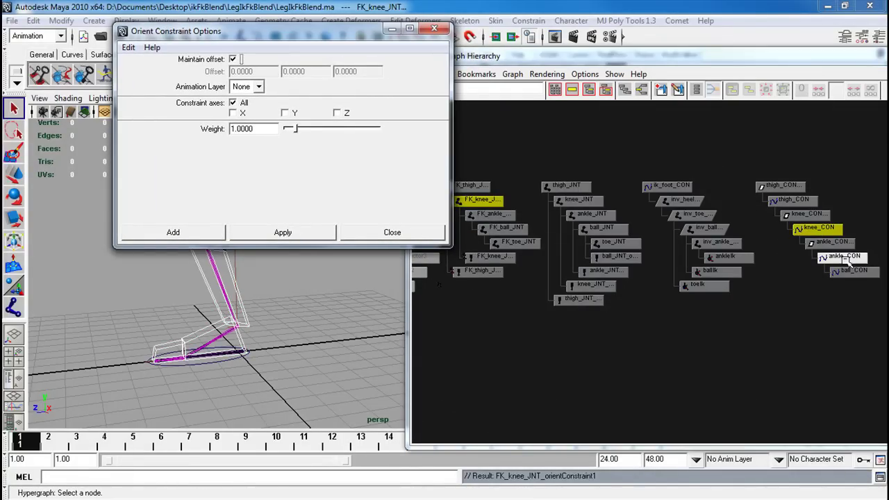
- Orient-constrain FK_ankle_JNT to ankle_CON with the same offset, axes and weight settings
click(847, 259)
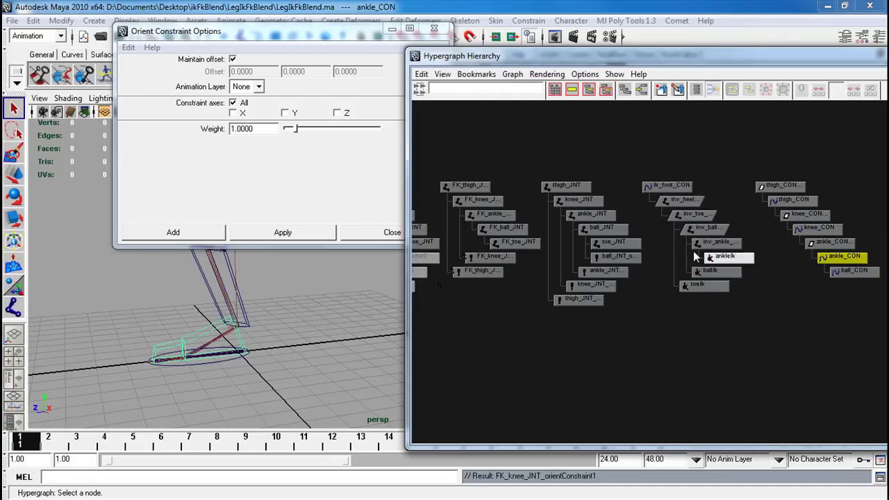
shift+click(493, 216)
click(275, 233)
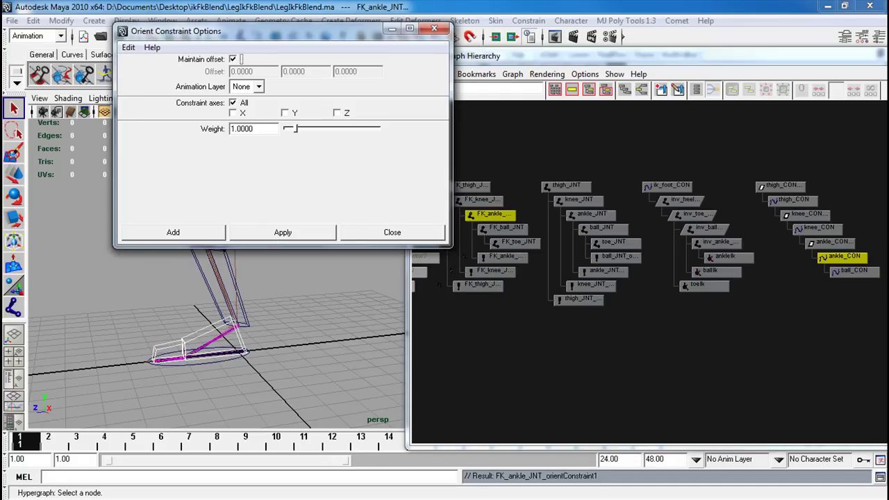
- Orient-constrain FK_ball_JNT to ball_CON with the same settings and close the constraint options
click(852, 271)
shift+click(513, 228)
click(276, 233)
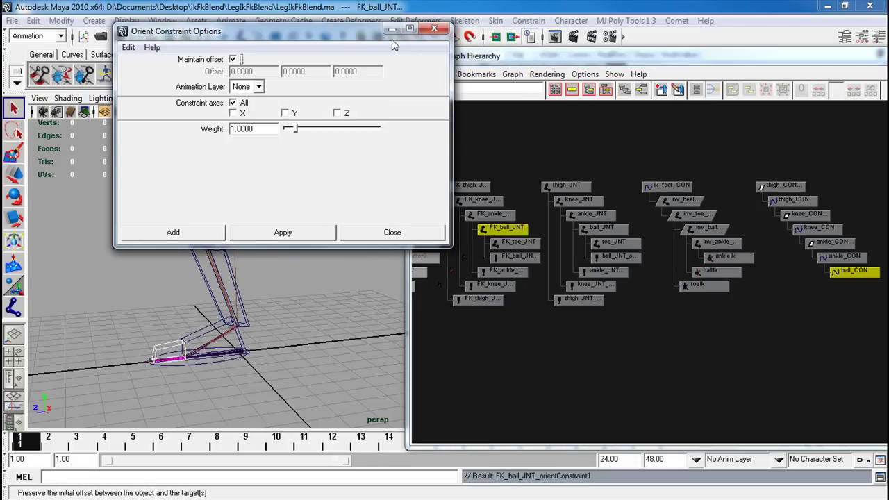
click(393, 232)
- Test the FK chain by rotating thigh_CON, and undo the test rotations
click(237, 157)
key(e)
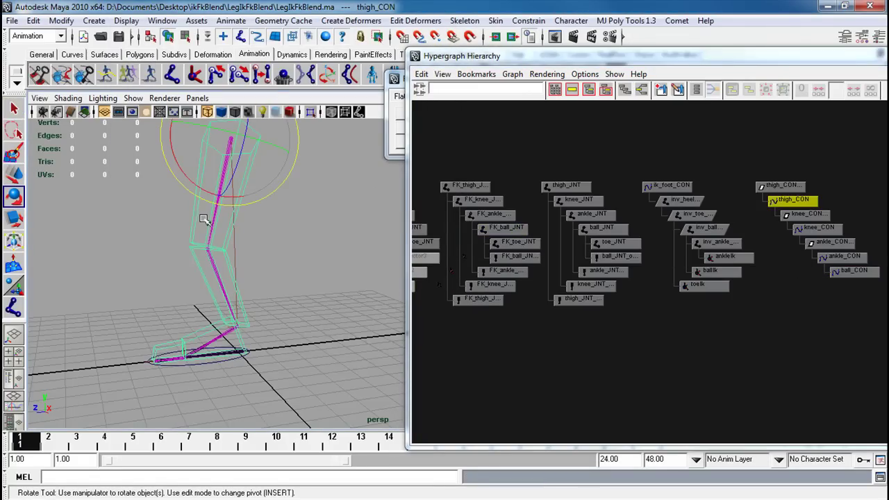
drag(207, 183, 127, 135)
click(101, 188)
drag(61, 182, 70, 207)
key(ctrl+z)
key(ctrl+z)
key(z)
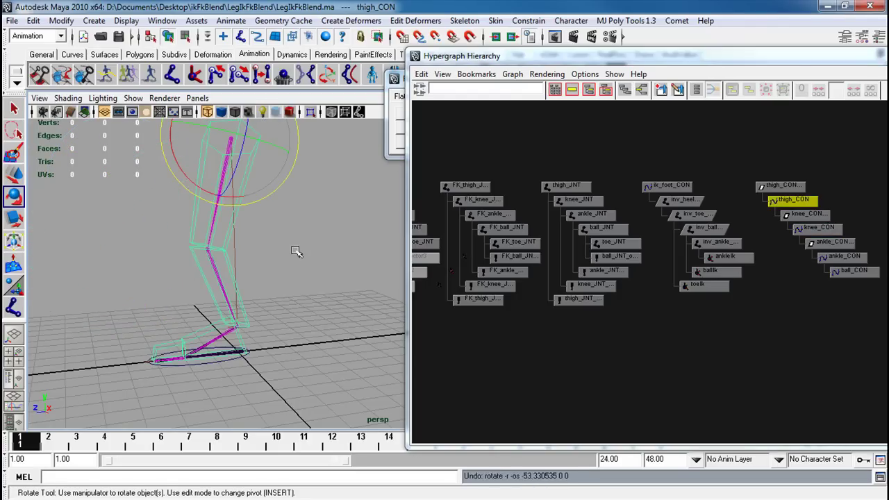
key(z)
- Close the Hypergraph and create a Nail wire controller from the special controller shapes
drag(859, 61, 553, 63)
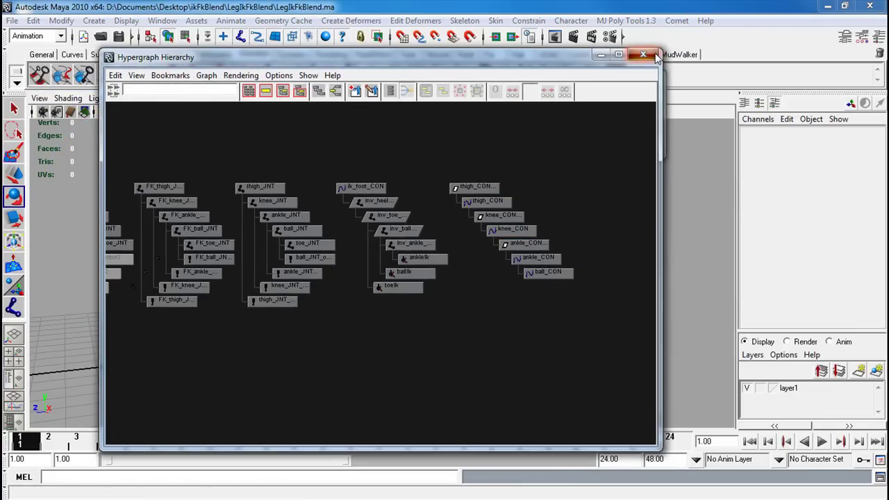
click(651, 55)
click(618, 96)
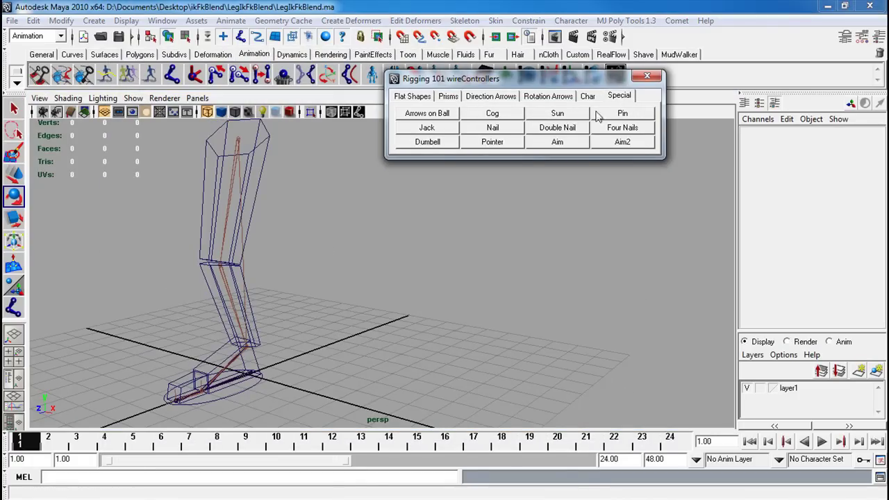
click(510, 134)
alt+drag(313, 311, 333, 299)
alt+right_drag(333, 299, 479, 337)
alt+drag(333, 285, 368, 387)
- Orient the nail controller with a rotation of 90 in X, 0 in Y and 180 in Z
drag(275, 330, 298, 290)
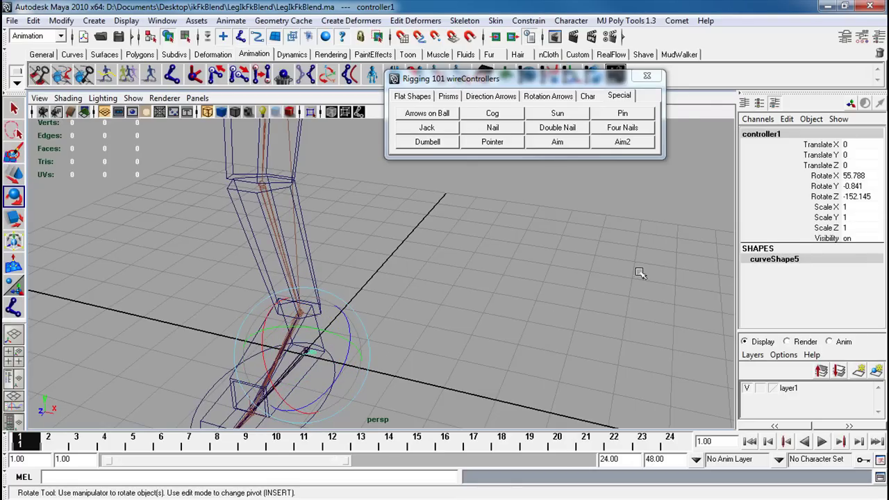
double_click(852, 186)
double_click(853, 185)
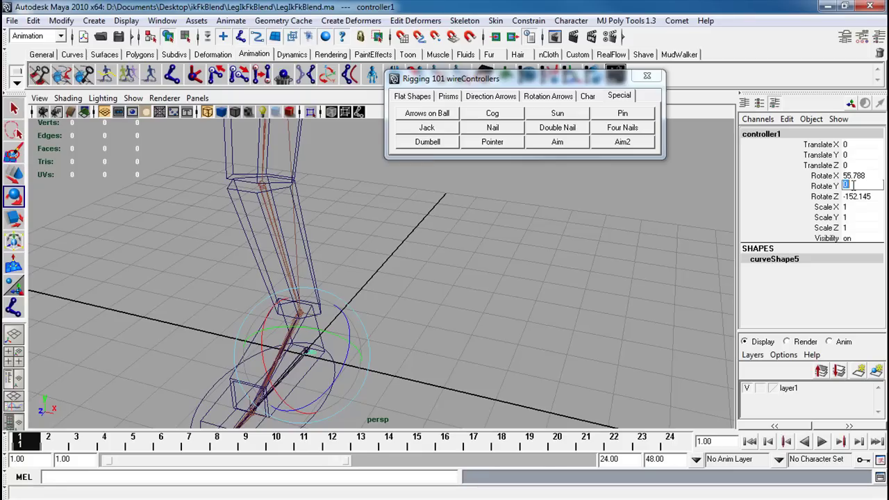
double_click(861, 175)
text(90)
key(Return)
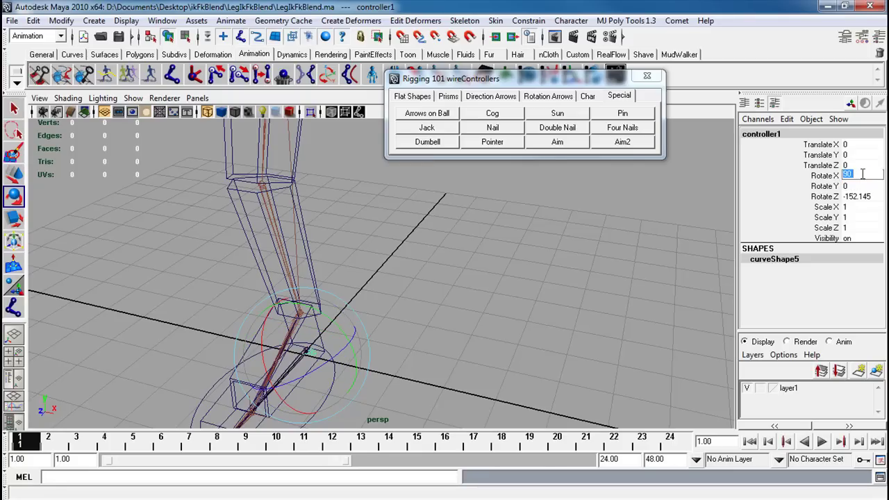
double_click(852, 197)
key(BackSpace)
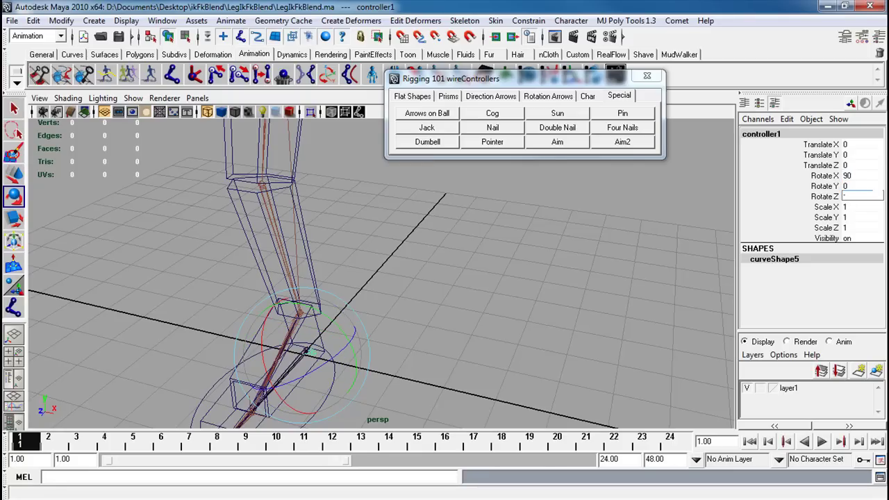
text(180)
key(Return)
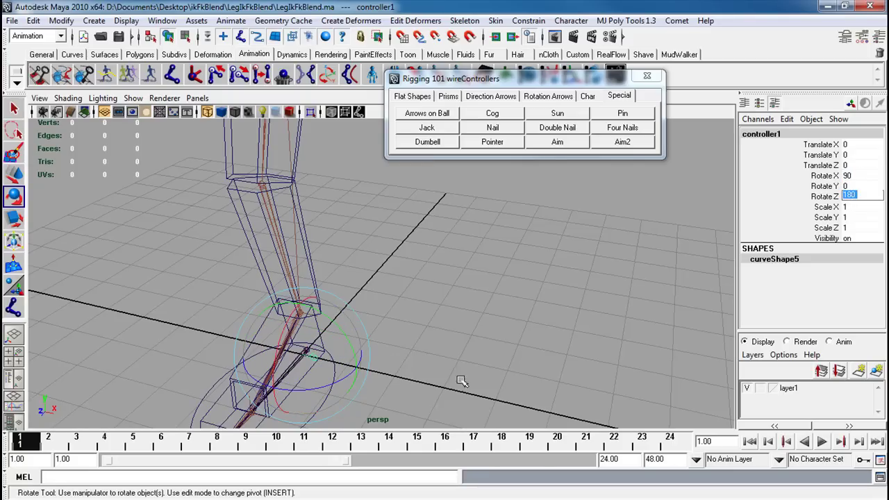
- Scale the nail controller uniformly to about 3.8 so it extends out from behind the foot
key(r)
drag(305, 354, 370, 346)
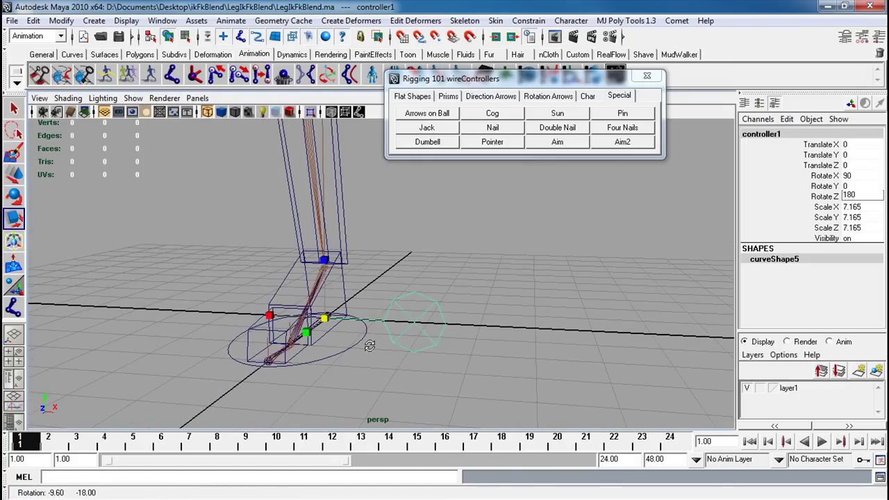
key(ctrl+z)
alt+right_drag(371, 347, 456, 331)
click(455, 331)
alt+drag(453, 331, 327, 240)
alt+drag(327, 208, 332, 230)
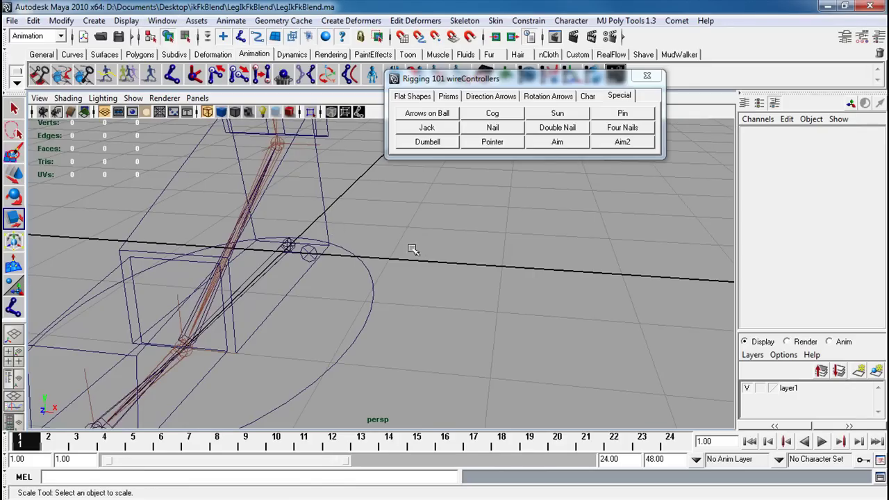
click(312, 247)
drag(286, 252, 401, 253)
- Create the text "FK" as Times New Roman curves and move it down to about -3.07 in Y
click(94, 20)
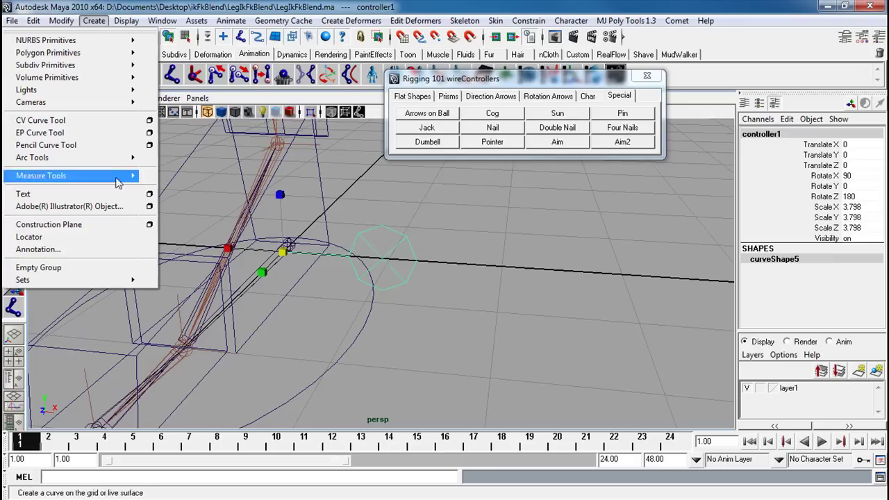
click(150, 195)
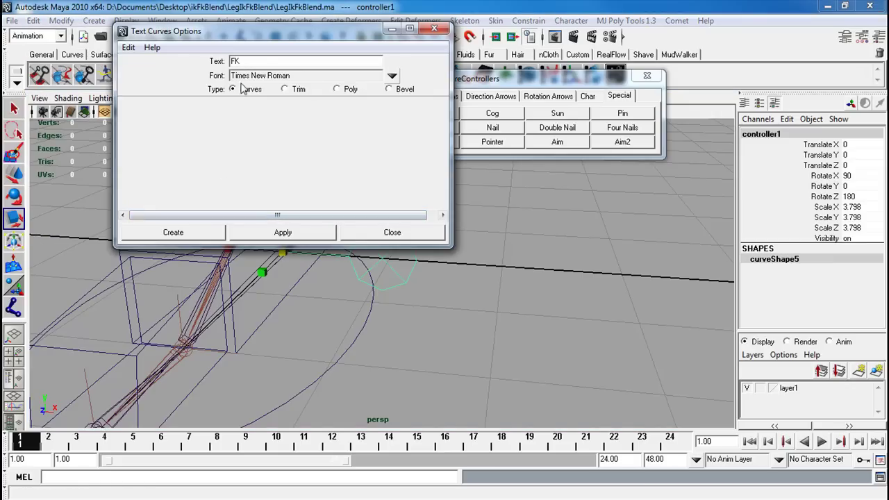
click(273, 232)
drag(166, 31, 485, 95)
click(281, 197)
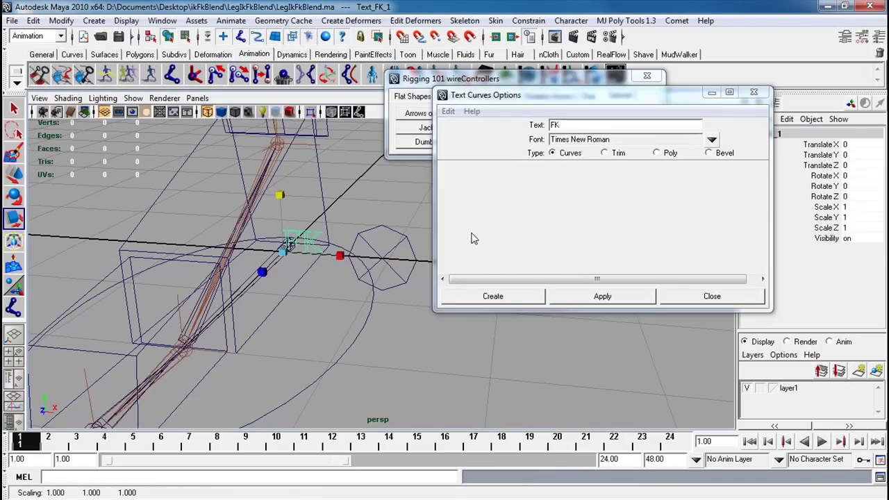
key(w)
drag(282, 208, 315, 261)
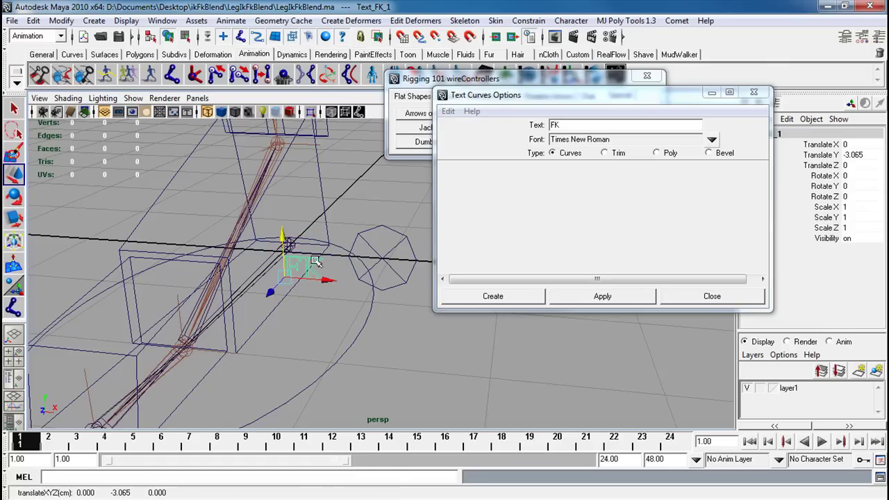
click(565, 126)
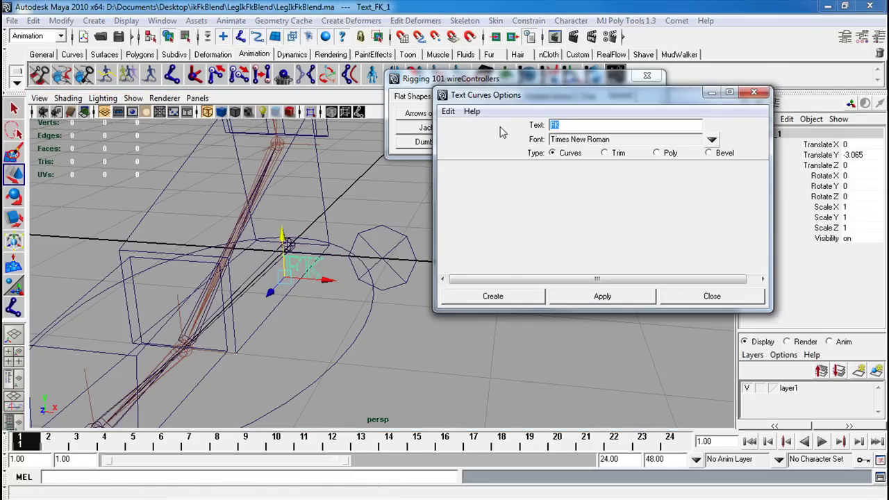
click(576, 296)
click(320, 256)
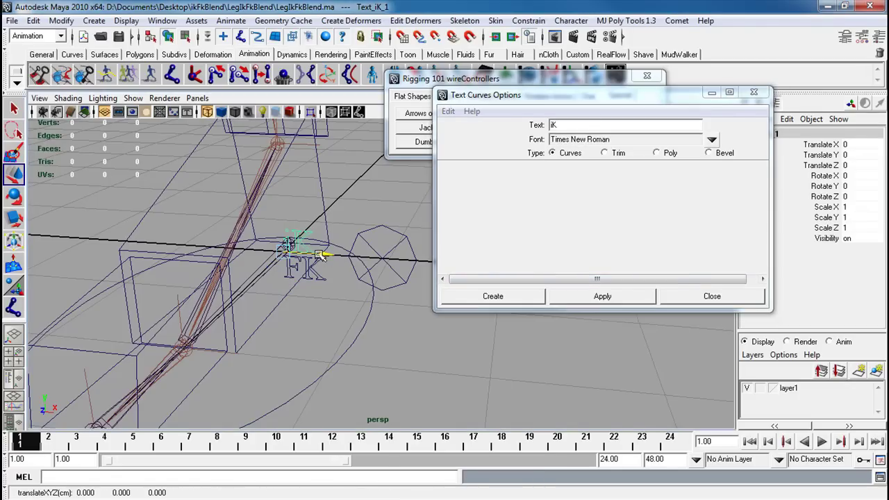
key(ctrl+z)
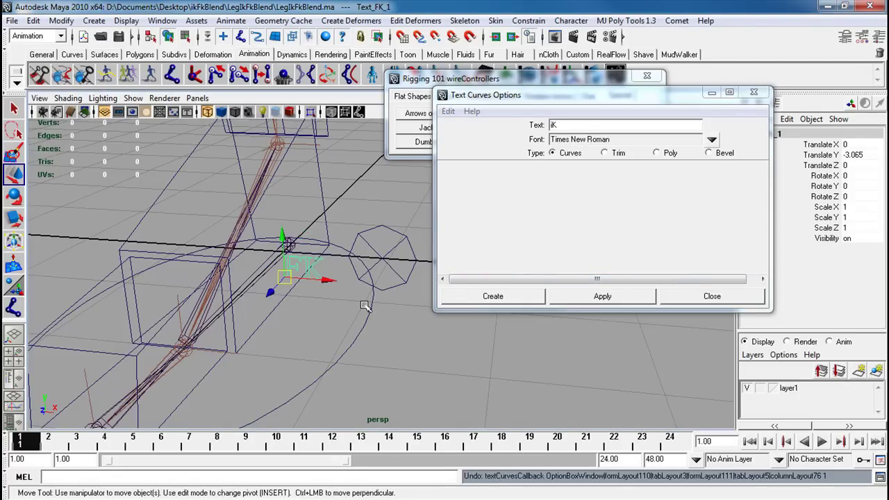
- Create the text "IK" as Times New Roman curves above the FK text
double_click(554, 125)
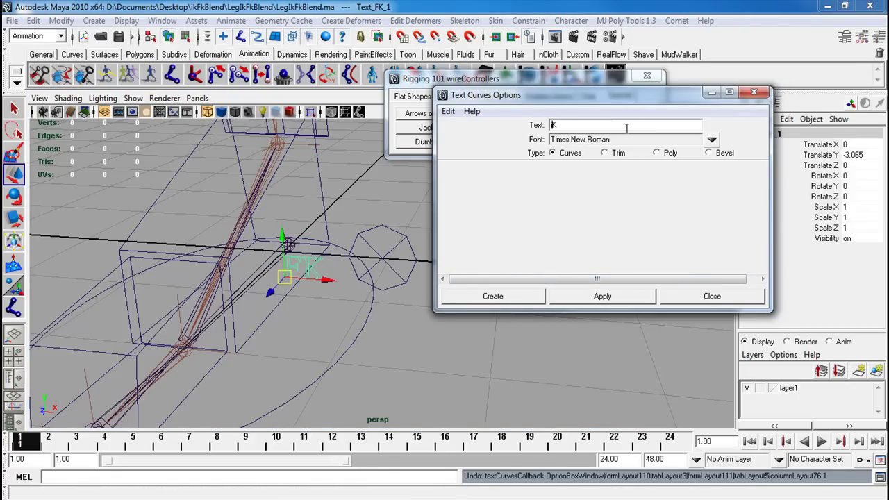
text(IK)
click(627, 296)
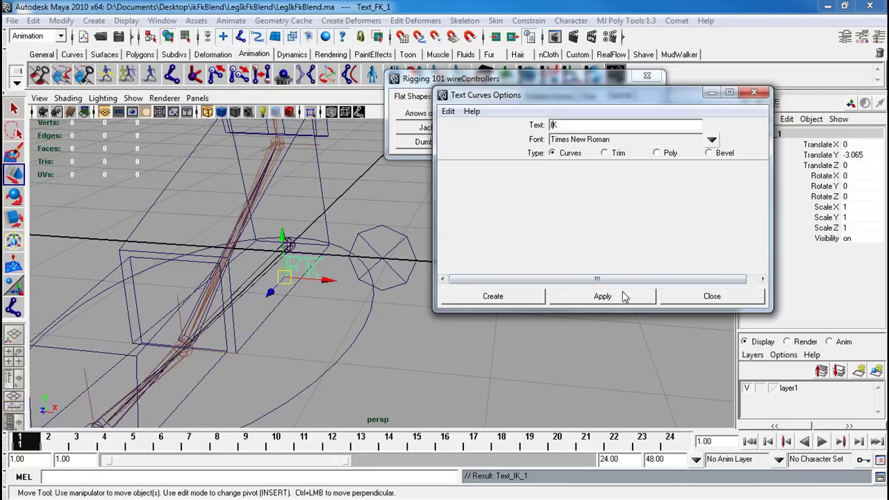
drag(282, 227, 283, 223)
- Select the whole IK and FK text groups and scale both uniformly to about 1.13
shift+click(301, 266)
key(Up)
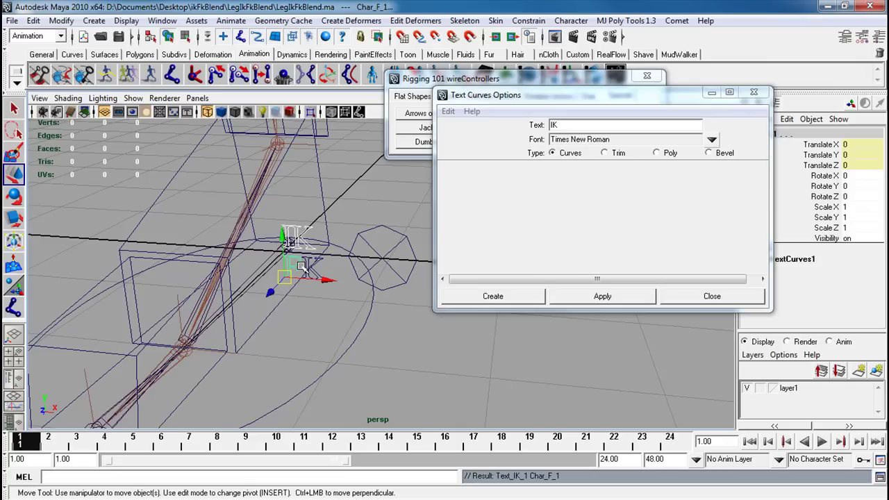
key(Up)
key(r)
drag(286, 277, 295, 269)
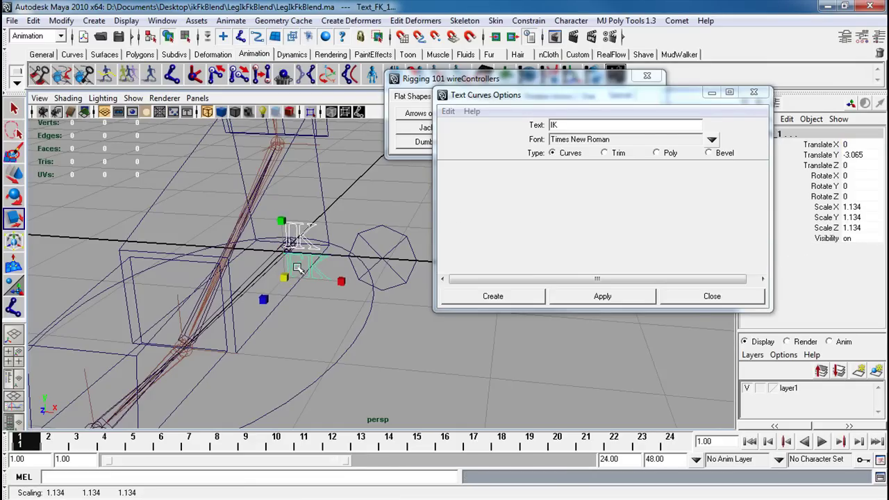
- Close the text options and open the Hypergraph hierarchy, arranged to show the FK and IK text nodes
click(319, 268)
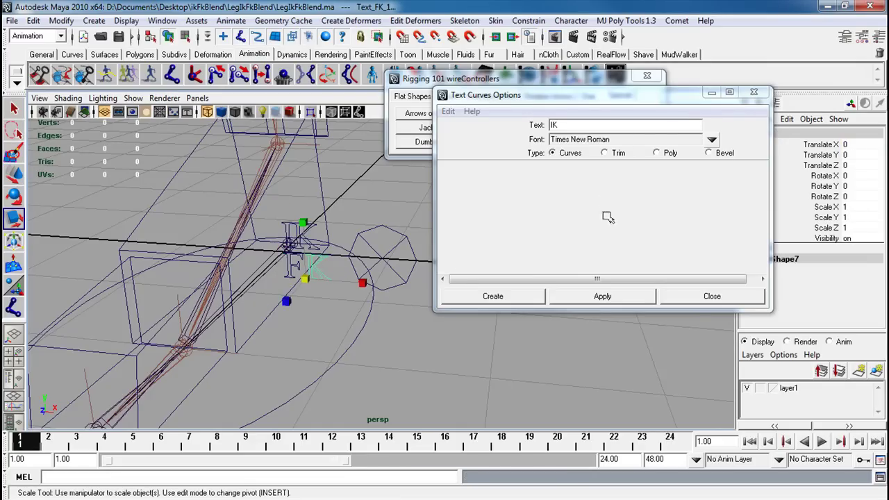
click(745, 96)
click(746, 94)
click(162, 20)
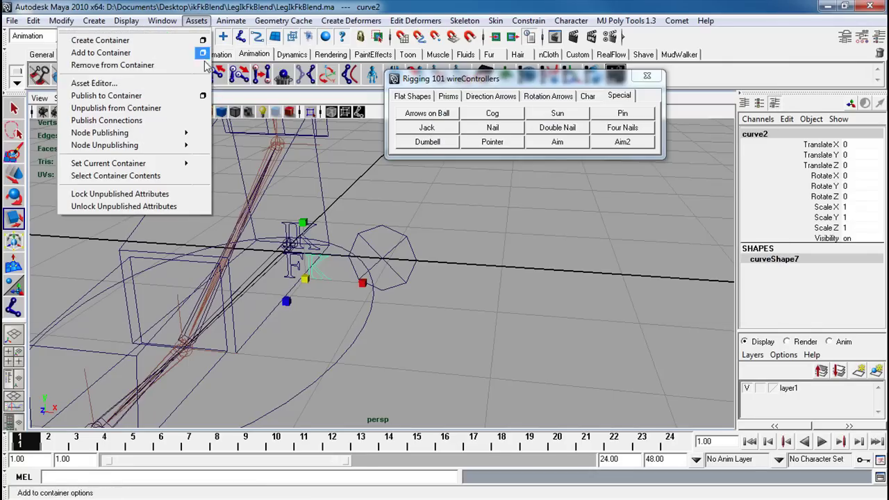
mouse_move(122, 22)
mouse_move(162, 20)
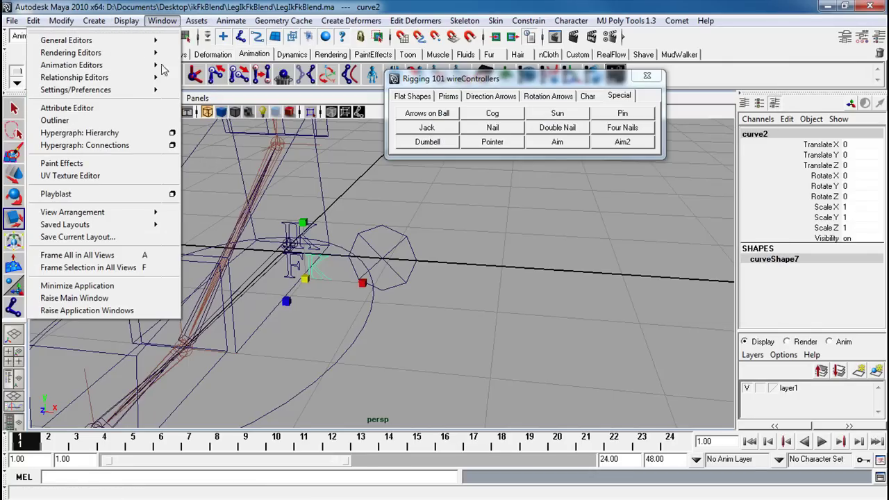
click(129, 134)
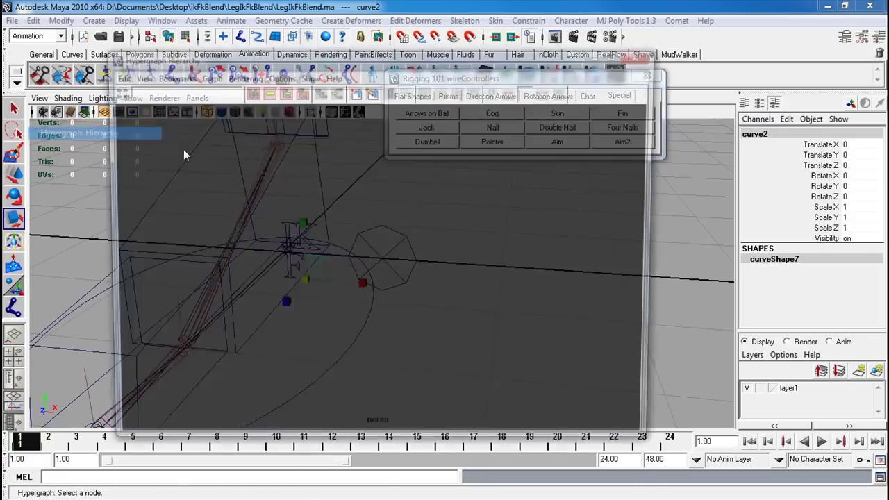
drag(475, 62, 250, 60)
alt+middle_drag(359, 193, 101, 198)
- Parent curve3 and curve4 directly under Text_IK_1, and curve1 and curve2 directly under Text_FK_1
drag(314, 205, 286, 244)
middle_drag(293, 228, 243, 192)
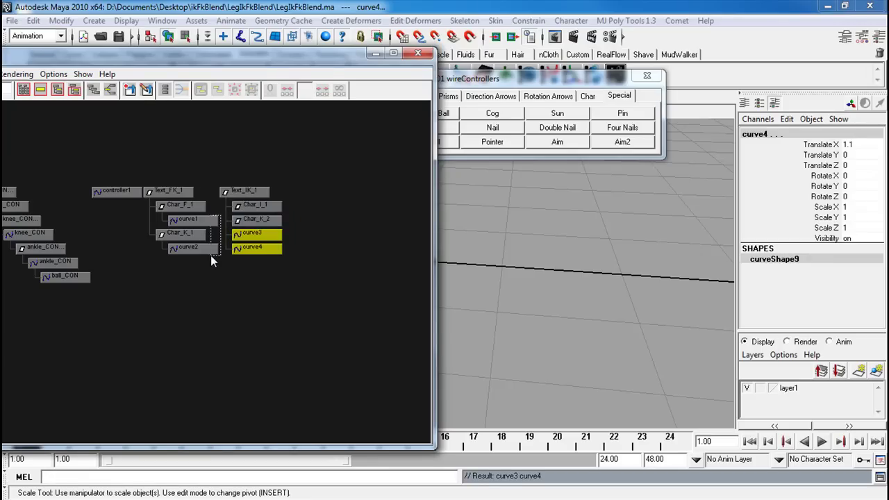
drag(210, 255, 210, 256)
middle_click(214, 222)
key(ctrl+z)
middle_drag(205, 225, 172, 192)
- Delete the empty character groups Char_F_1, Char_K_1, Char_I_1 and Char_K_2
click(179, 205)
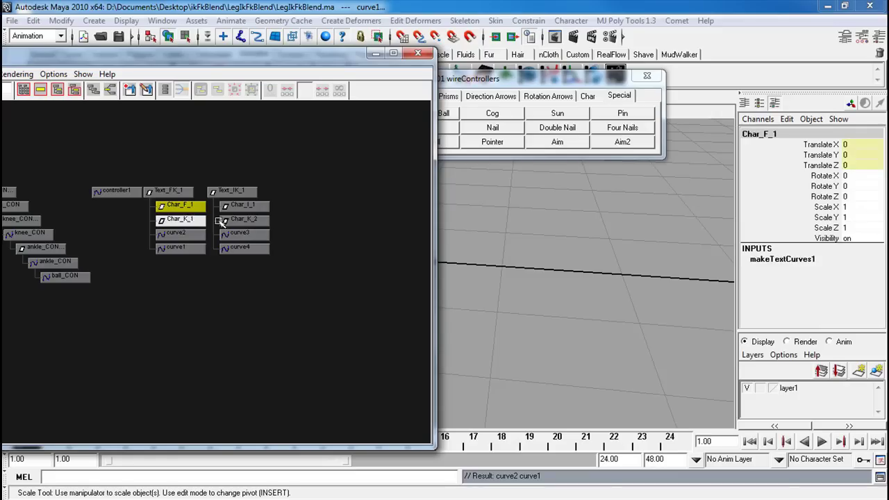
shift+click(257, 207)
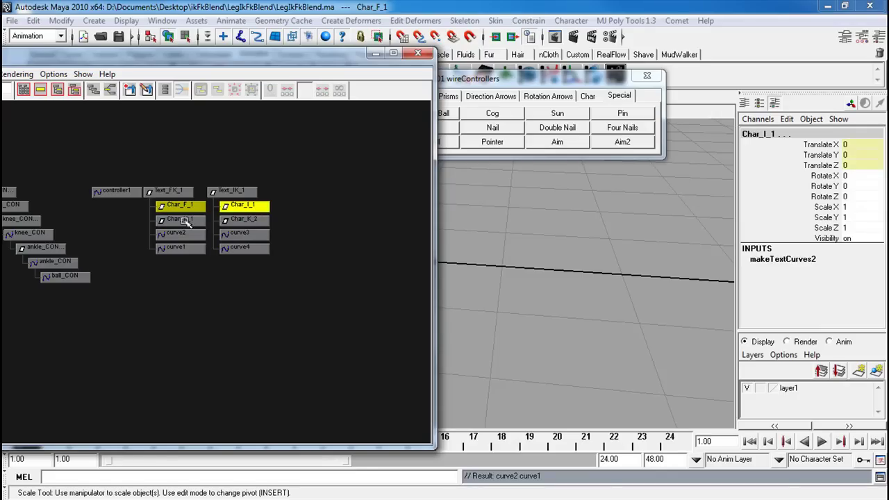
shift+click(243, 220)
shift+click(184, 220)
key(Delete)
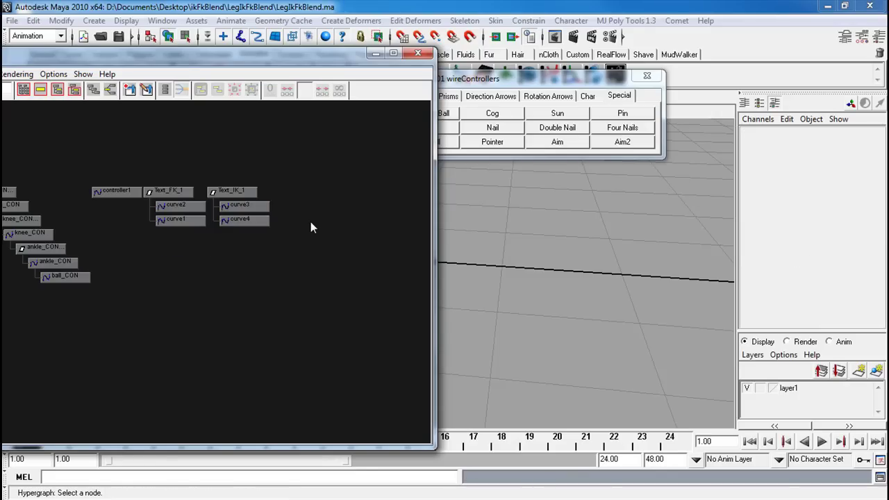
- Get the Hypergraph out of the way and lower Text_FK_1 to a Translate Y of about -3.67, beneath the IK text
drag(208, 56, 665, 81)
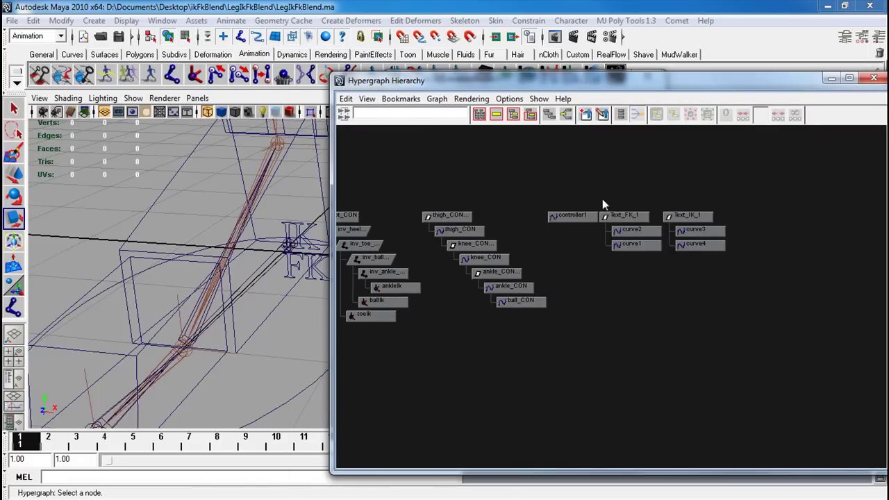
click(625, 215)
click(700, 216)
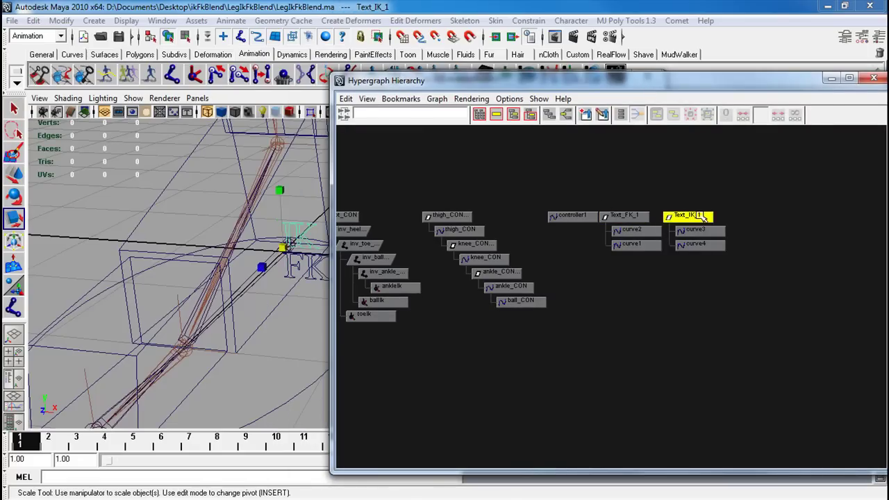
click(831, 77)
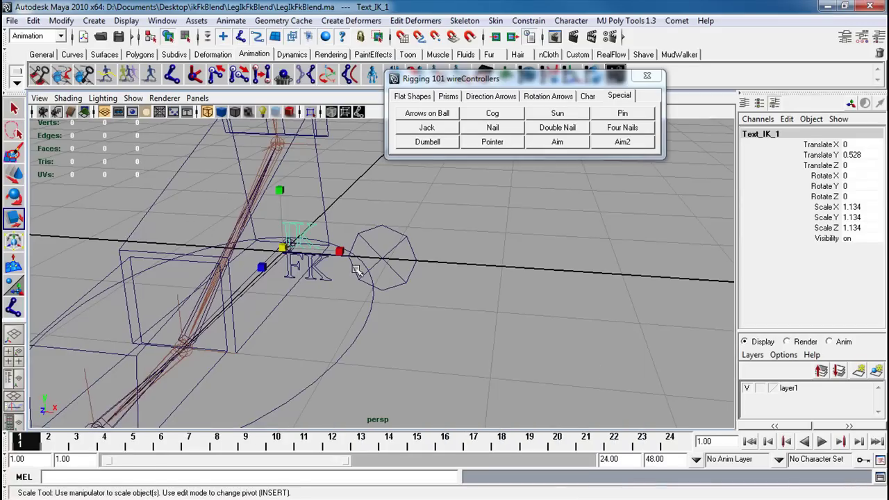
click(293, 274)
key(Up)
key(w)
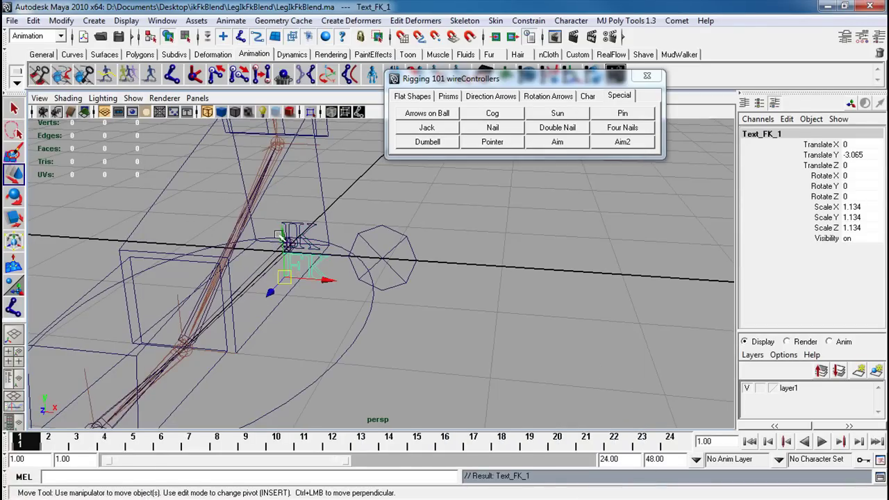
drag(278, 233, 281, 241)
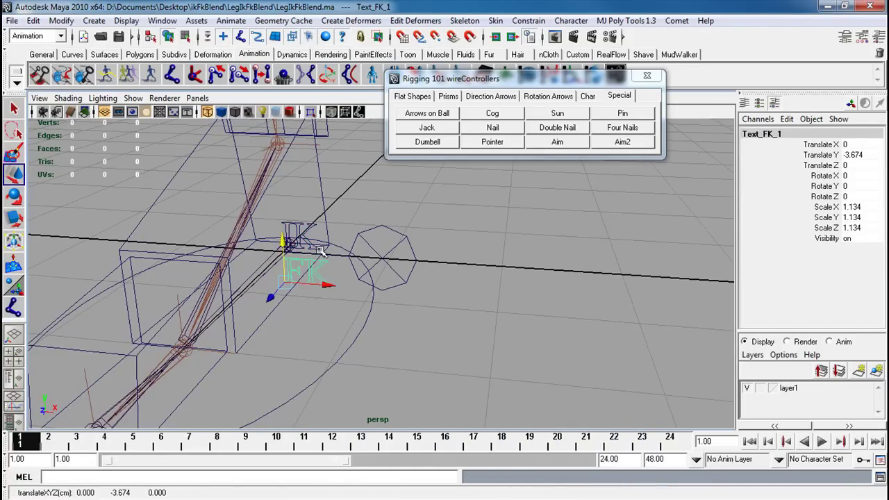
- Parent the Text_FK_1 and Text_IK_1 groups under the nail-shaped controller1
key(Down)
key(Up)
shift+click(377, 231)
click(378, 228)
key(p)
click(379, 227)
- Move controller1 up onto the ankle joint at Translate Y 12.192 and scale it uniformly to about 5.93
alt+right_drag(379, 227, 256, 230)
alt+middle_drag(357, 232, 345, 243)
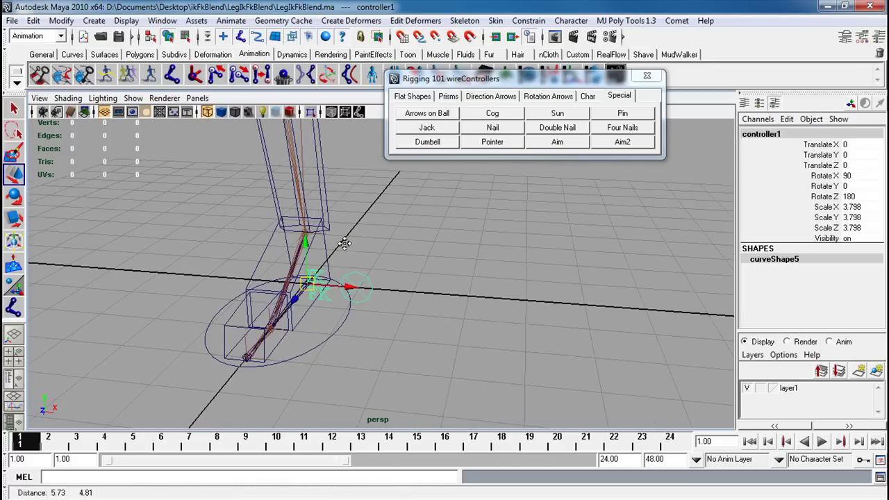
drag(311, 281, 350, 229)
key(r)
alt+right_drag(351, 229, 363, 282)
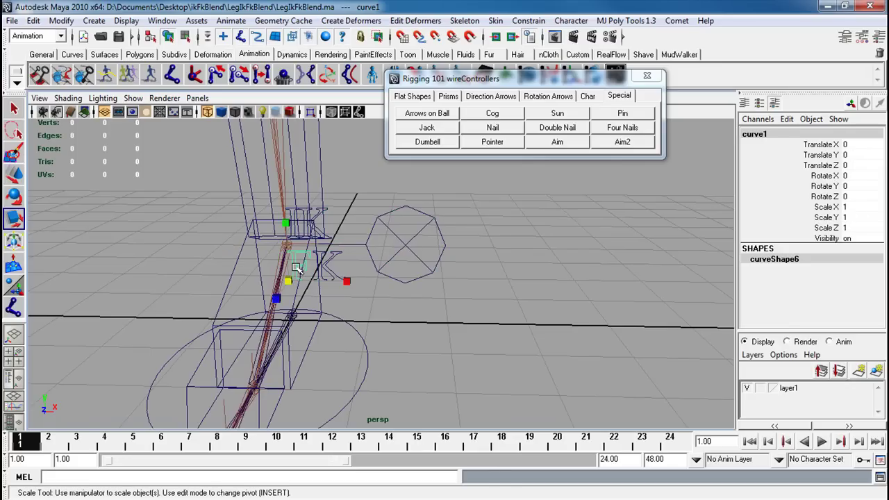
- Shift the FK and IK text groups sideways toward the nail's head, to Translate X of about -0.62 and -0.69
click(317, 267)
key(w)
drag(327, 281, 354, 281)
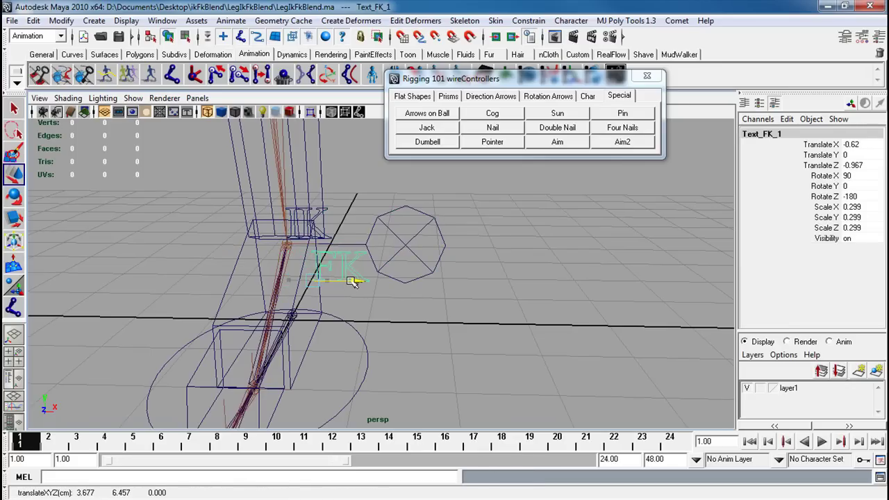
click(295, 208)
key(Up)
drag(316, 235, 360, 239)
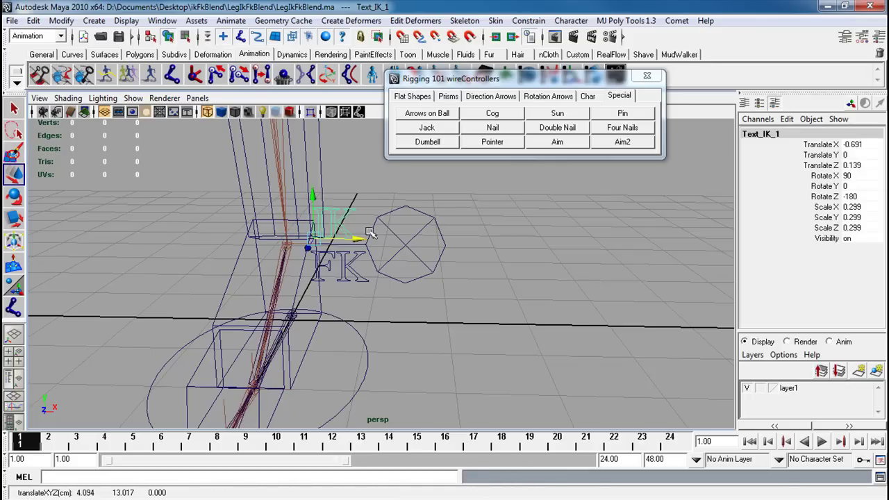
- Rename controller1 as ikFkSwitch_CON
click(377, 230)
key(F8)
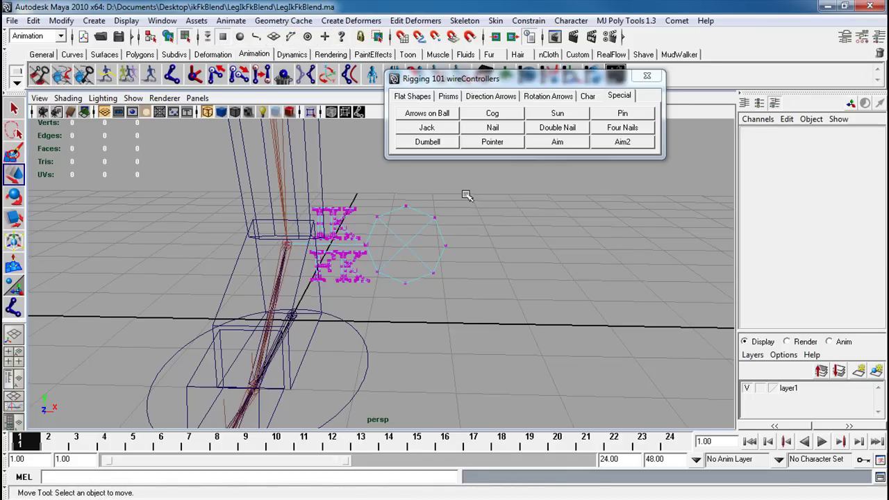
key(F8)
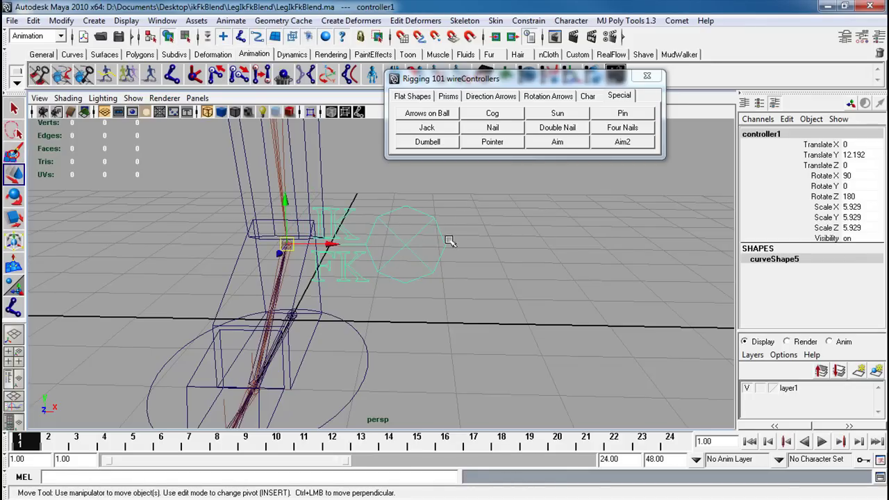
alt+drag(439, 243, 414, 245)
click(775, 133)
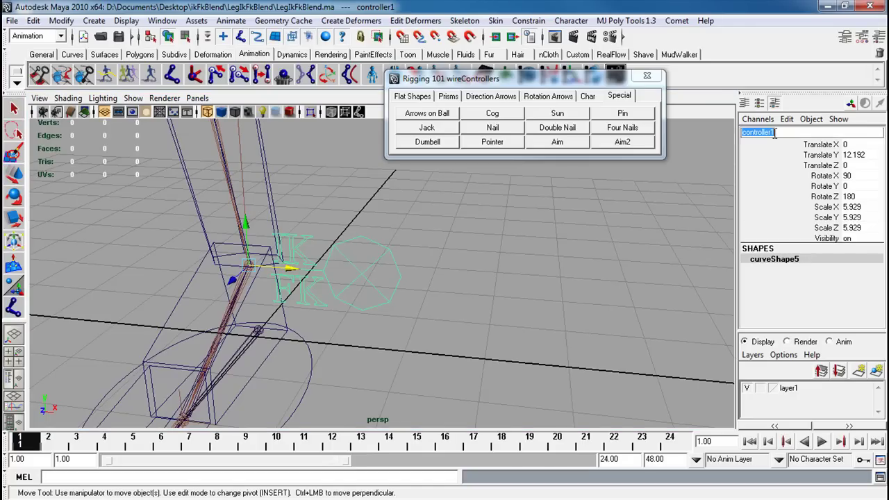
text(l)
text(ikFkSwitch_CON)
key(Return)
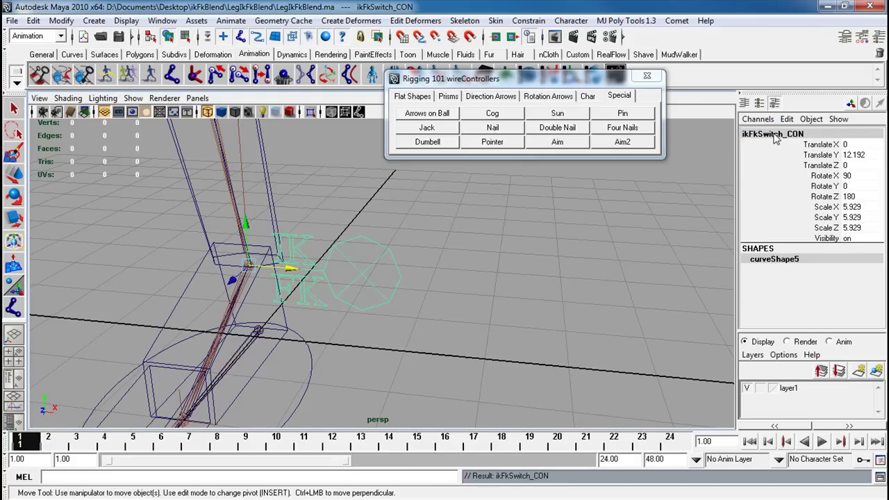
- Add a keyable float attribute ikFkBlend to ikFkSwitch_CON with minimum 0, maximum 10 and default 0
click(786, 119)
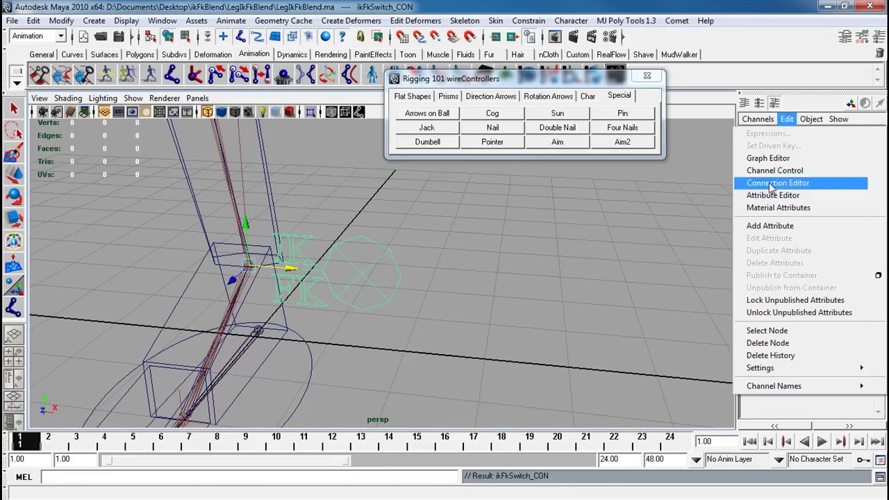
click(764, 226)
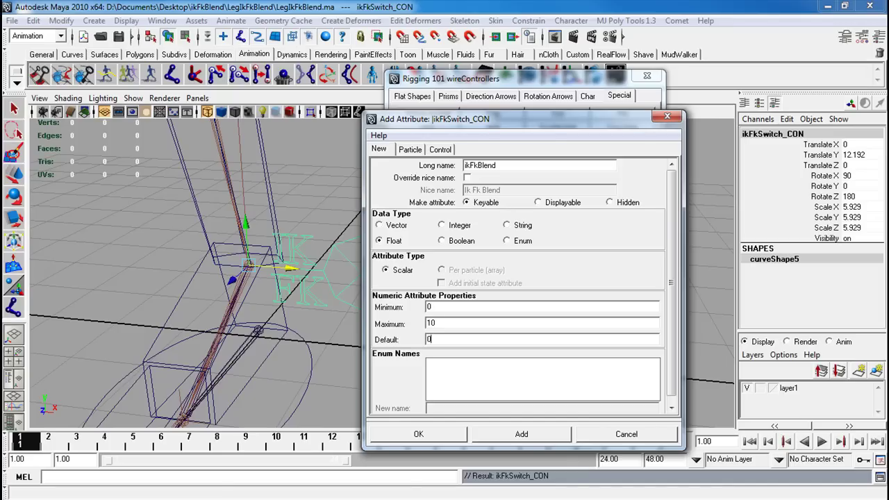
click(518, 437)
click(606, 432)
click(531, 359)
- Freeze the transformations of ikFkSwitch_CON
alt+drag(395, 276, 389, 242)
click(261, 254)
alt+middle_drag(389, 242, 344, 316)
mouse_move(343, 316)
alt+right_down()
mouse_move(373, 318)
mouse_move(336, 317)
alt+right_up()
alt+drag(292, 306, 176, 296)
alt+middle_drag(202, 223, 326, 226)
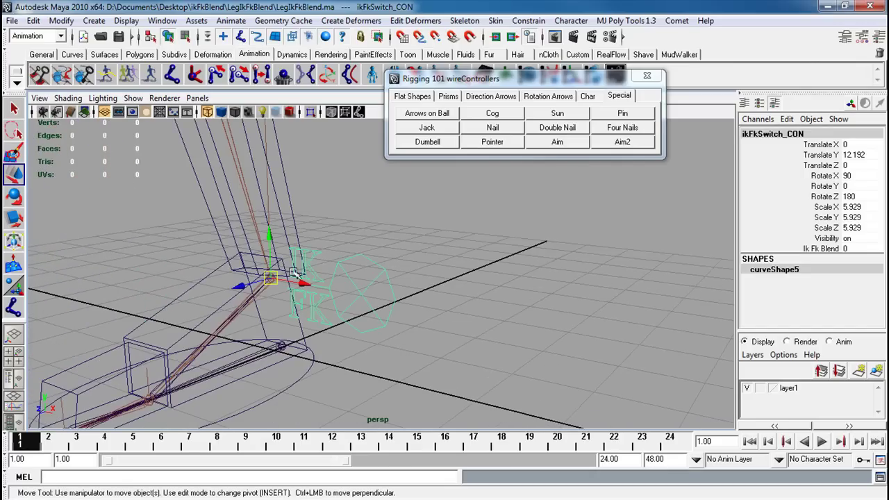
click(61, 20)
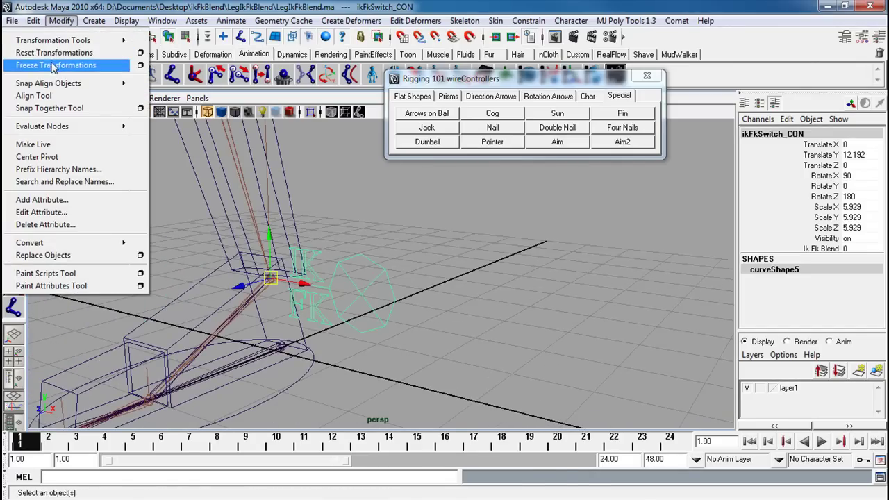
click(41, 39)
- Point-constrain ikFkSwitch_CON to ankle_JNT on all axes, without maintaining offset and with weight 1
click(162, 20)
click(90, 133)
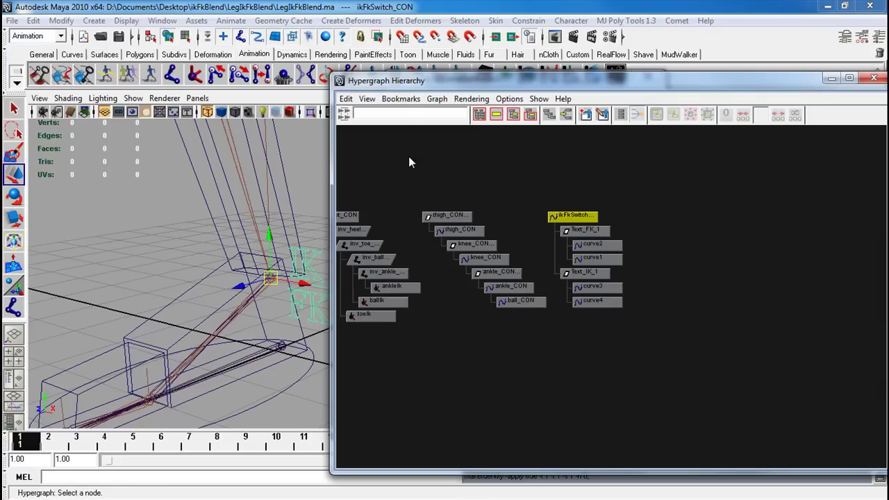
alt+middle_drag(458, 282, 655, 267)
alt+middle_drag(506, 281, 535, 279)
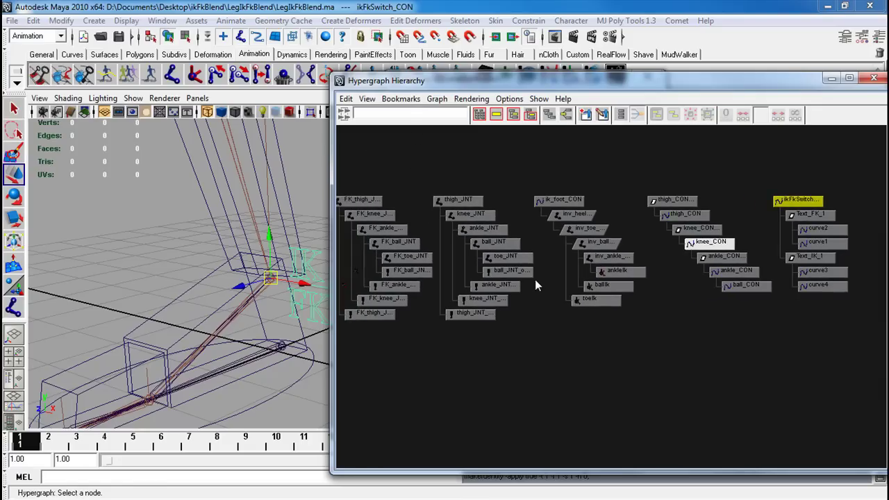
click(484, 229)
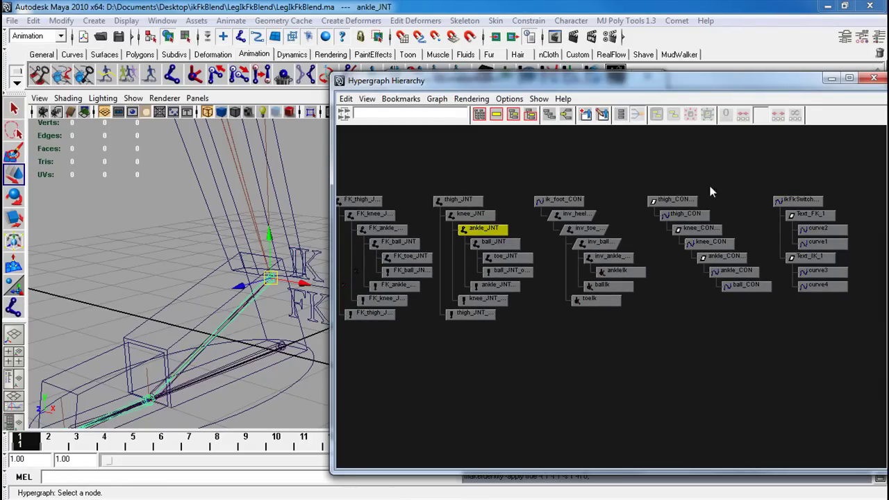
shift+click(804, 201)
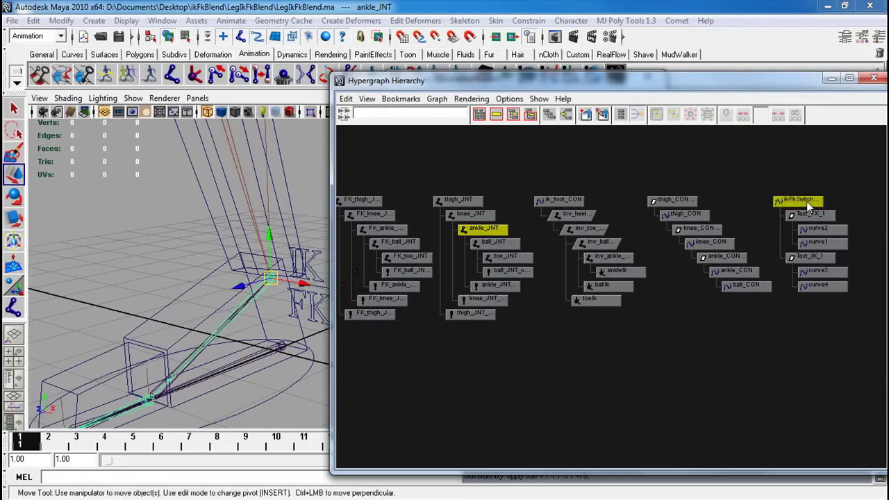
click(531, 20)
click(535, 38)
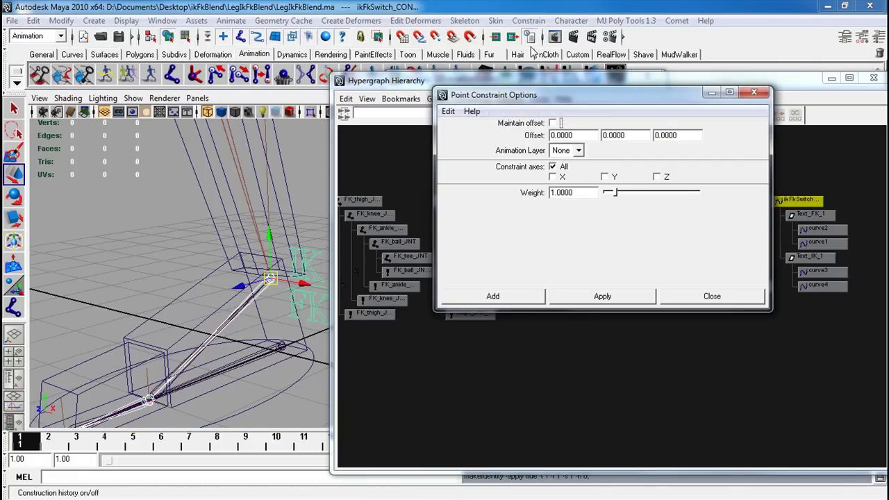
click(601, 297)
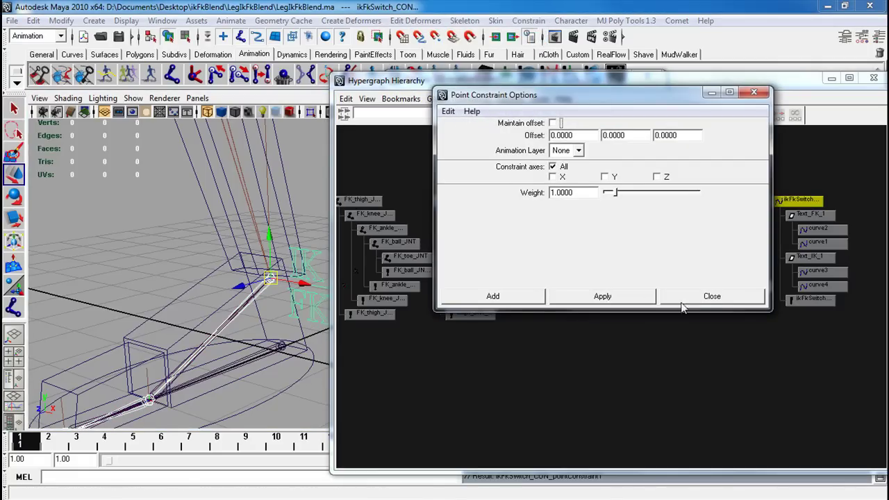
drag(798, 89, 725, 106)
click(761, 97)
- Move ik_foot_CON to test whether the switch controller follows the ankle, and undo the move
alt+right_drag(303, 241, 236, 242)
alt+drag(236, 243, 198, 259)
click(303, 335)
drag(299, 316, 449, 256)
key(ctrl+z)
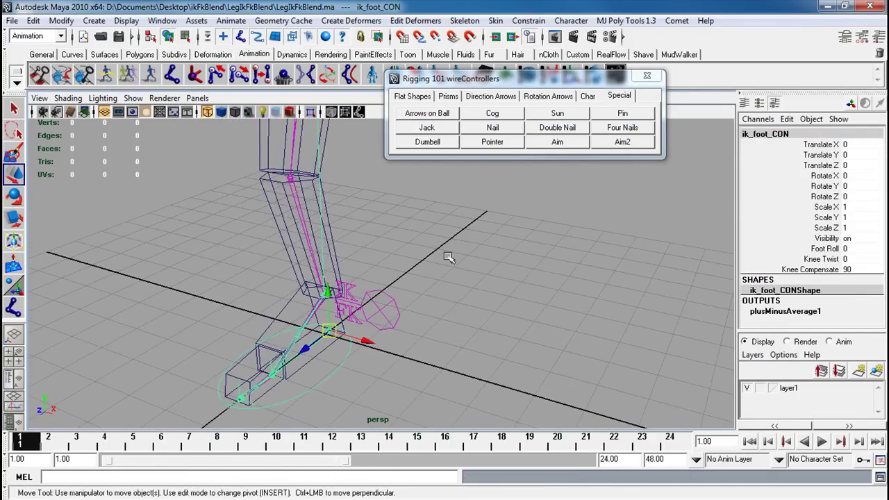
- Open Set Driven Key and load ikFkSwitch_CON as the driver
click(449, 256)
alt+right_drag(448, 256, 359, 278)
click(375, 287)
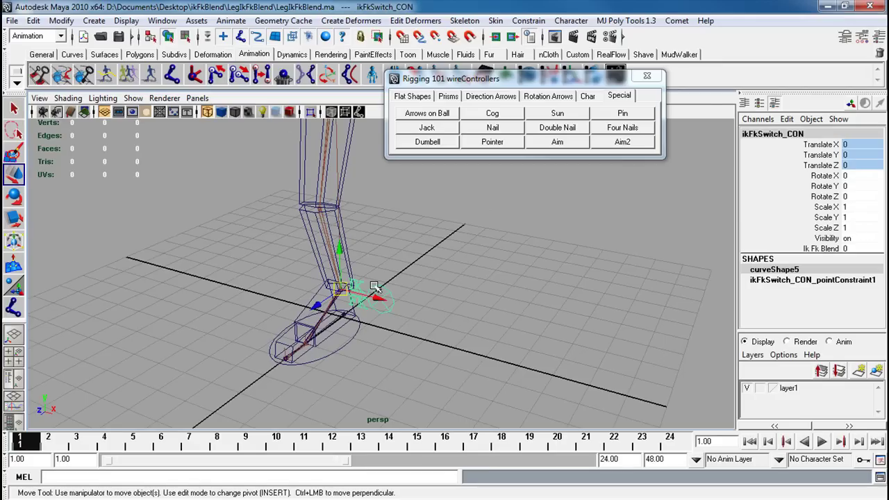
alt+drag(365, 298, 386, 285)
alt+right_drag(386, 285, 356, 237)
alt+middle_drag(357, 237, 323, 277)
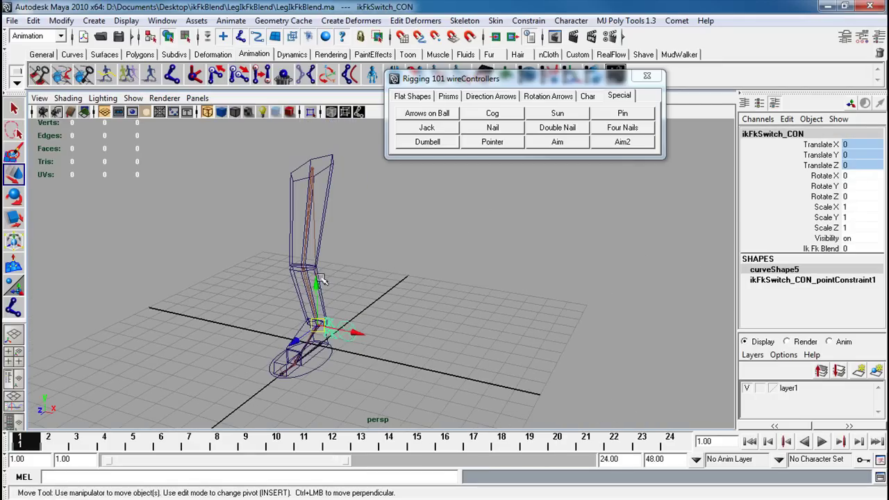
click(222, 25)
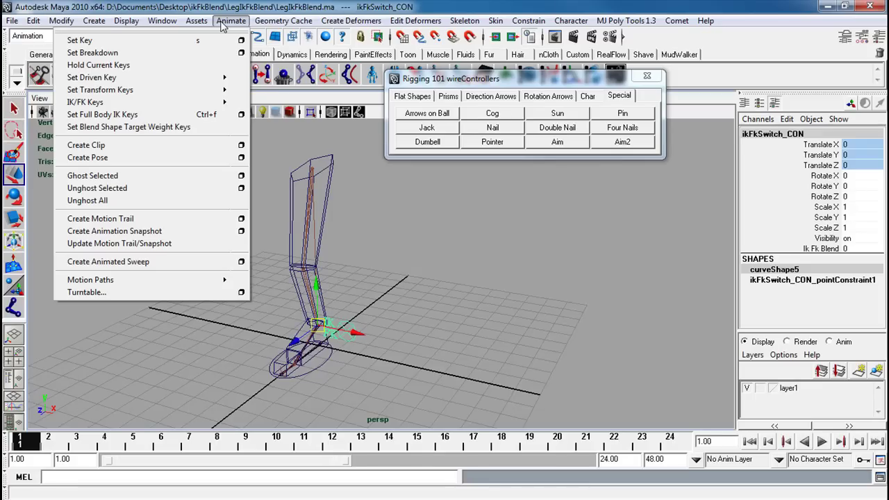
mouse_move(190, 77)
click(240, 79)
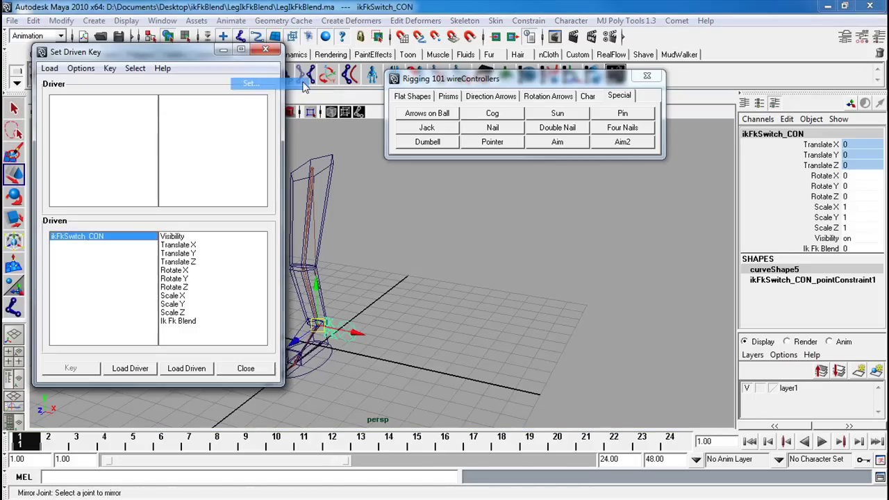
click(128, 372)
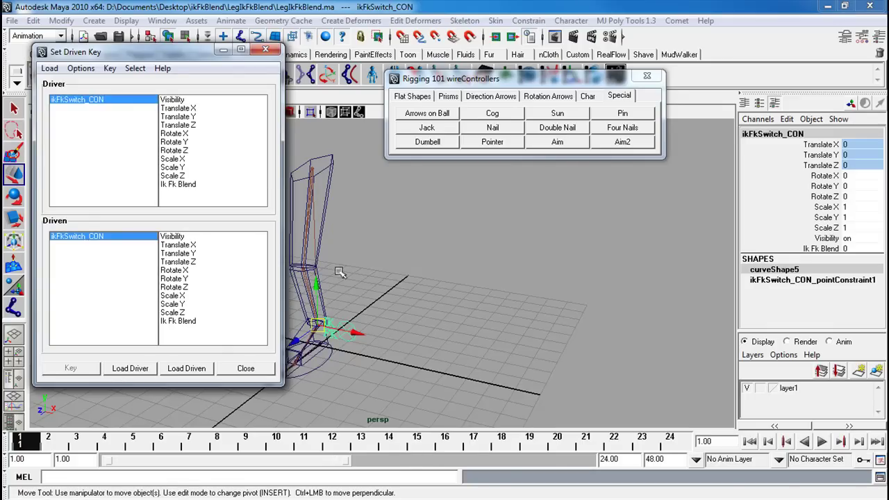
- Select the FK leg controllers thigh_CON and knee_CON together
alt+middle_drag(346, 275, 437, 265)
click(428, 223)
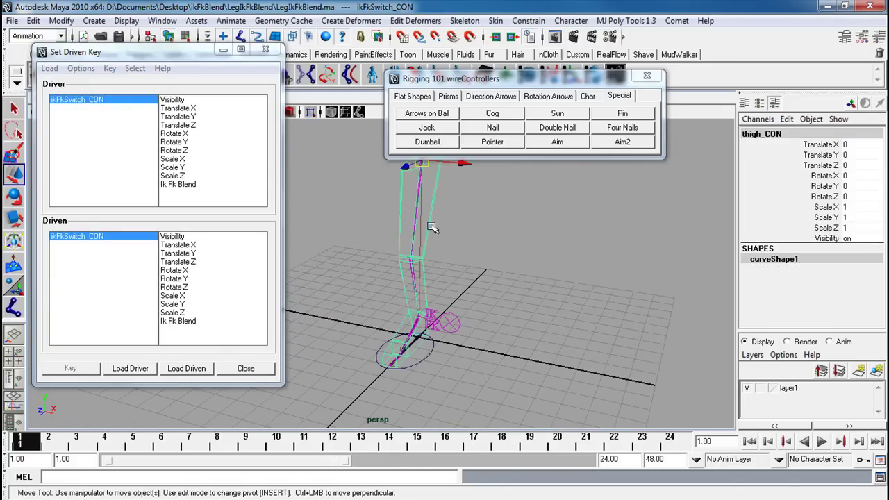
key(q)
click(405, 303)
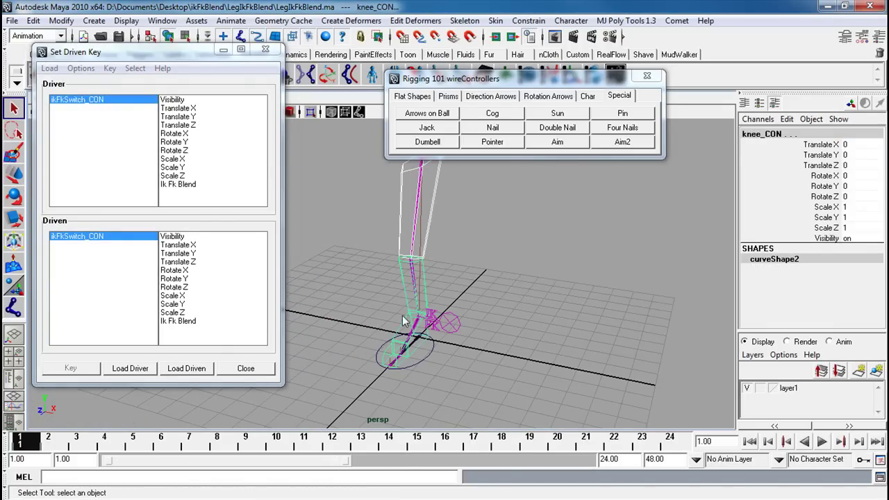